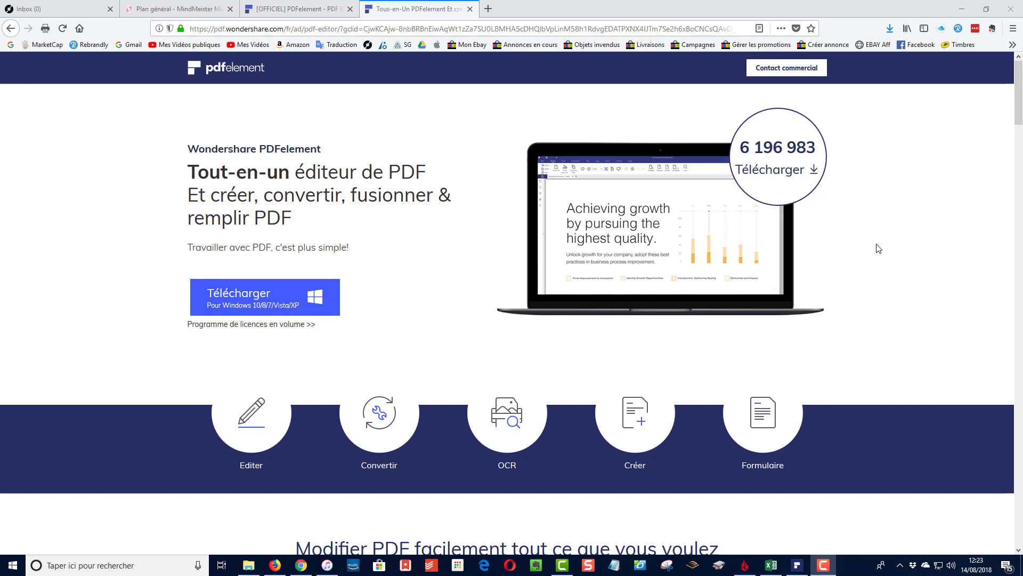
- Review the feature overview on the PDFelement product page, including editing, annotating, merging, forms, password protection, compression and bookmarks
scroll(816, 272, "down", 2)
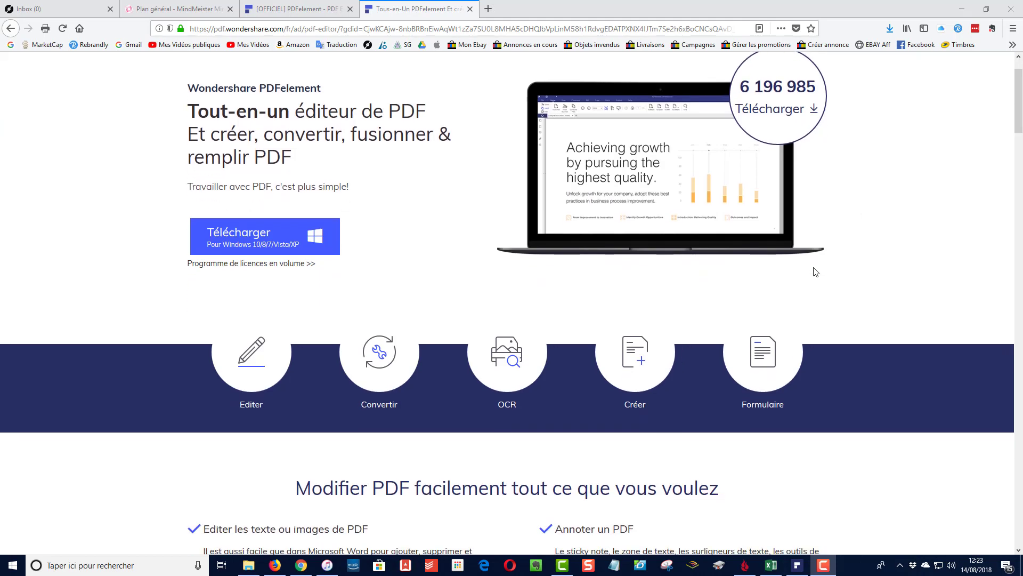
scroll(815, 272, "down", 5)
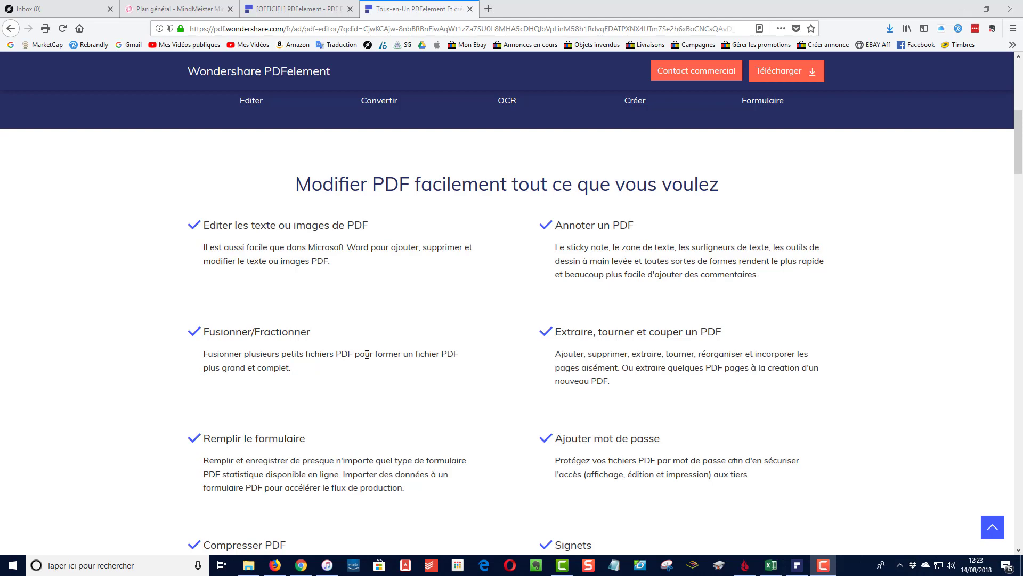
scroll(367, 356, "down", 1)
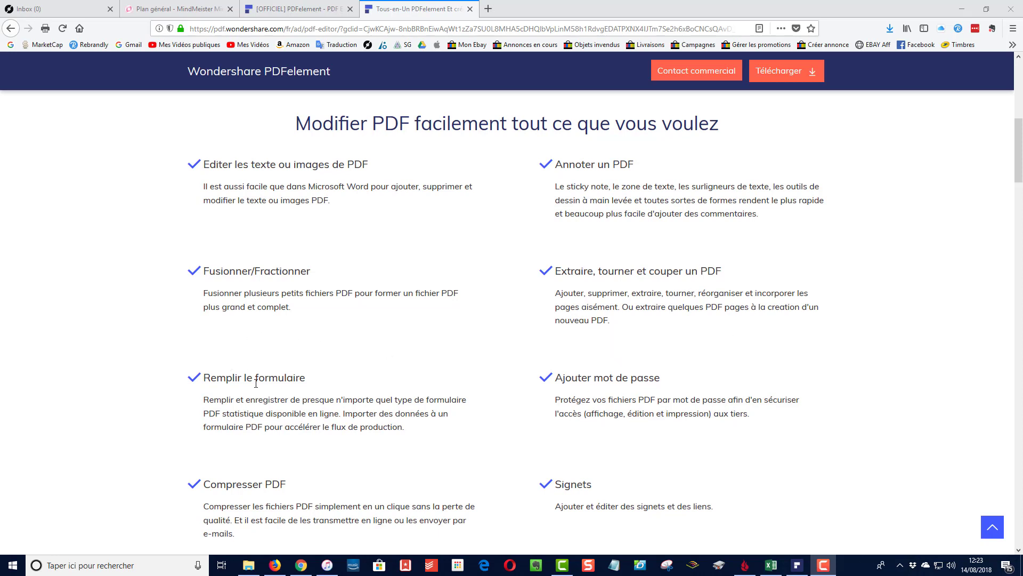
left_click(330, 378)
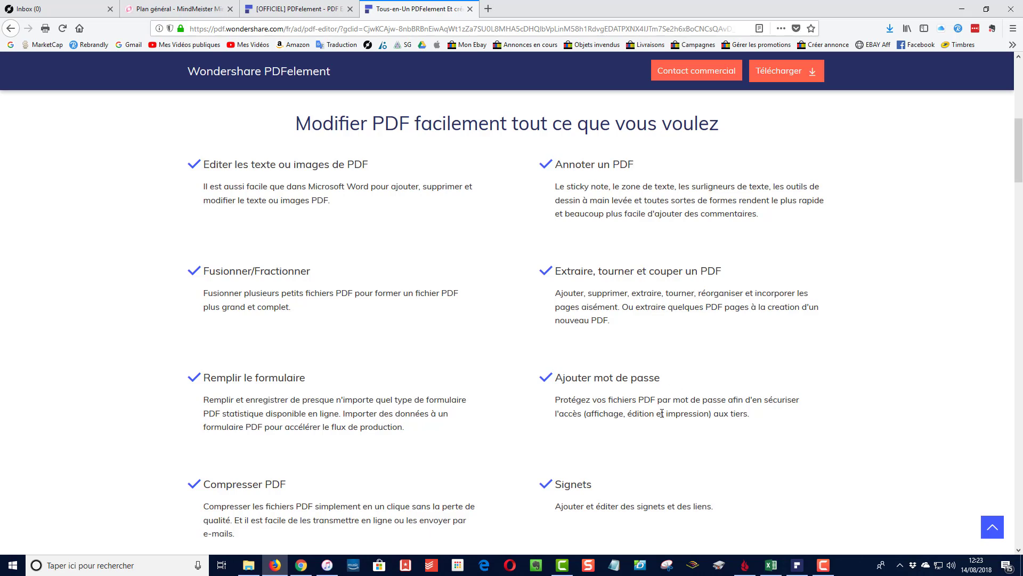
scroll(662, 413, "down", 2)
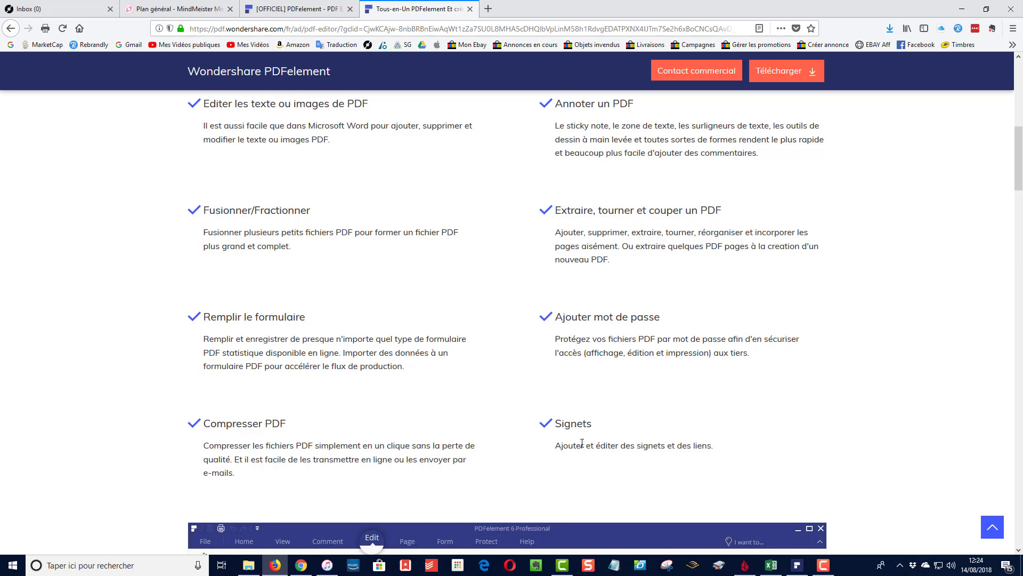
scroll(647, 472, "up", 10)
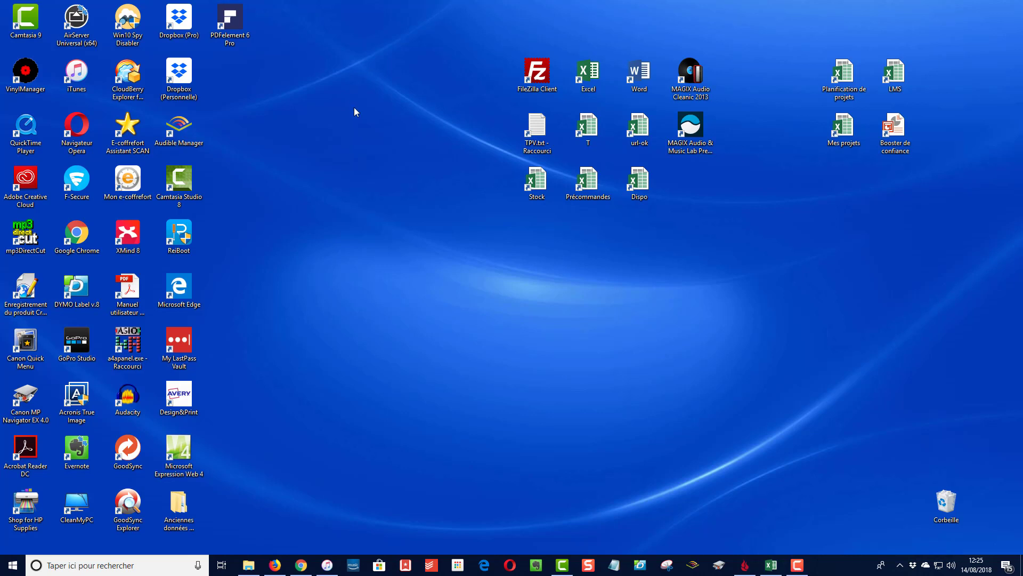
- Switch to PDFelement 6 Pro and create a PDF from Pub petit format.docx in the Téléchargements folder
double_click(236, 23)
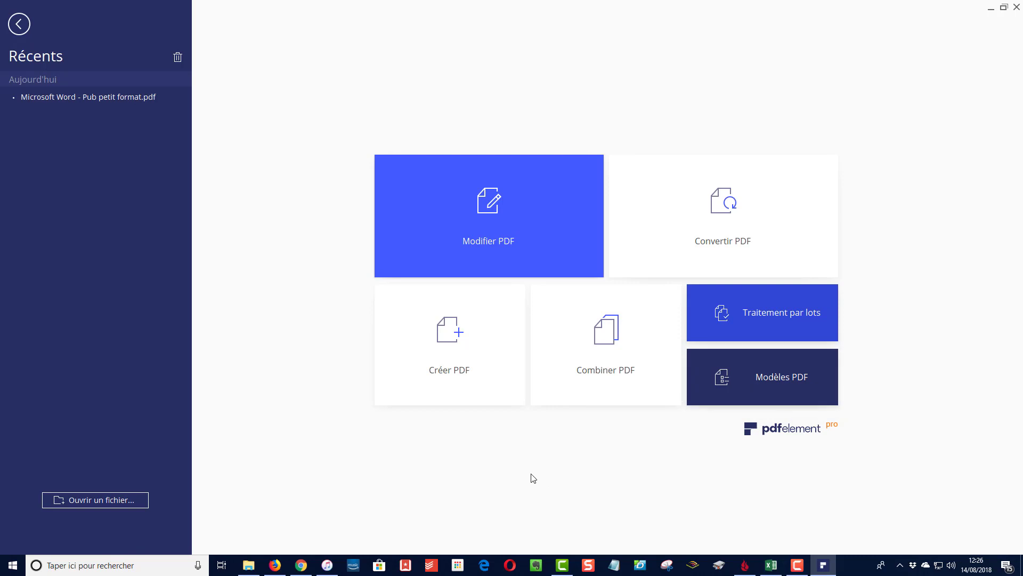
left_click(448, 357)
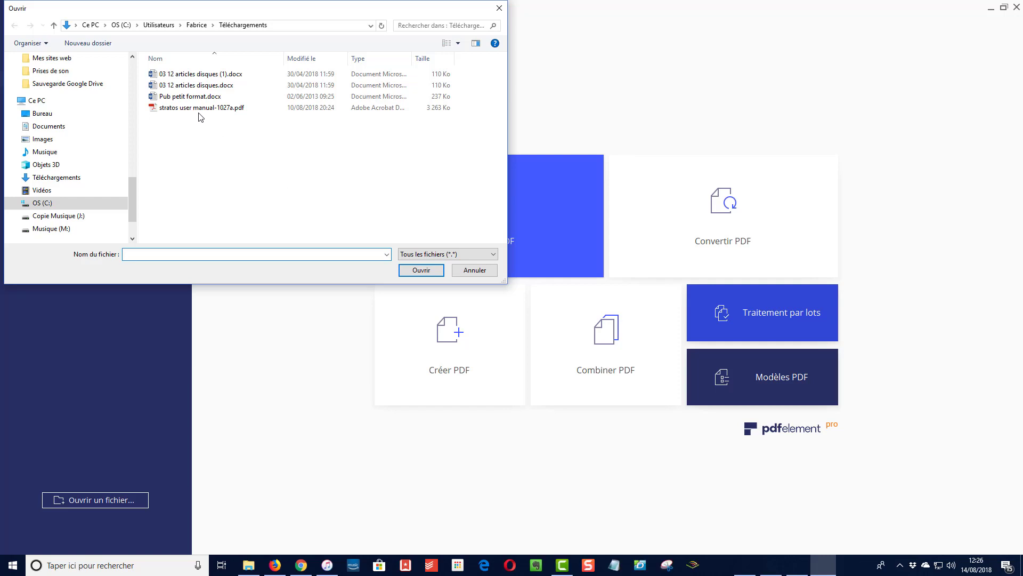
left_click(203, 97)
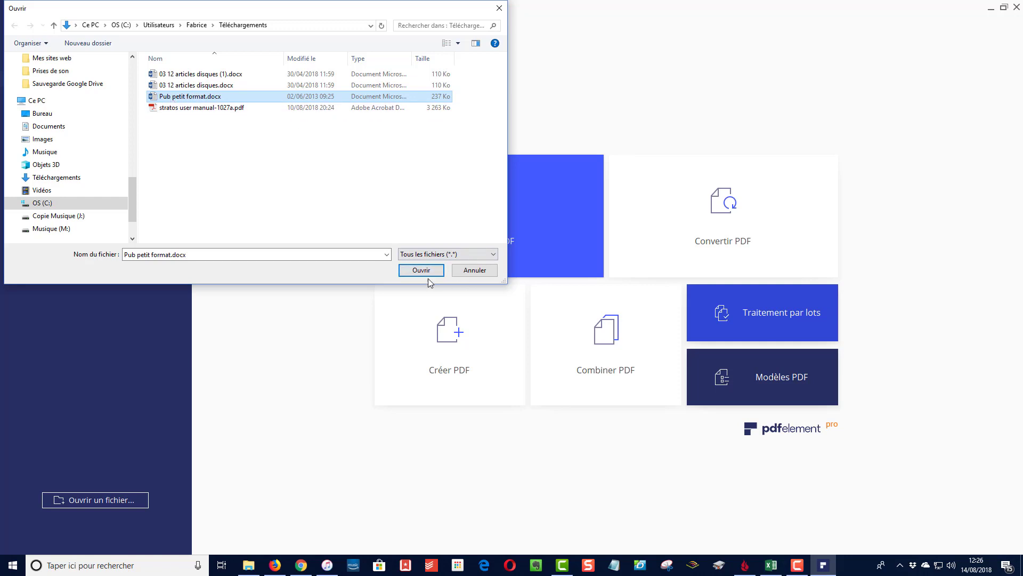
left_click(415, 272)
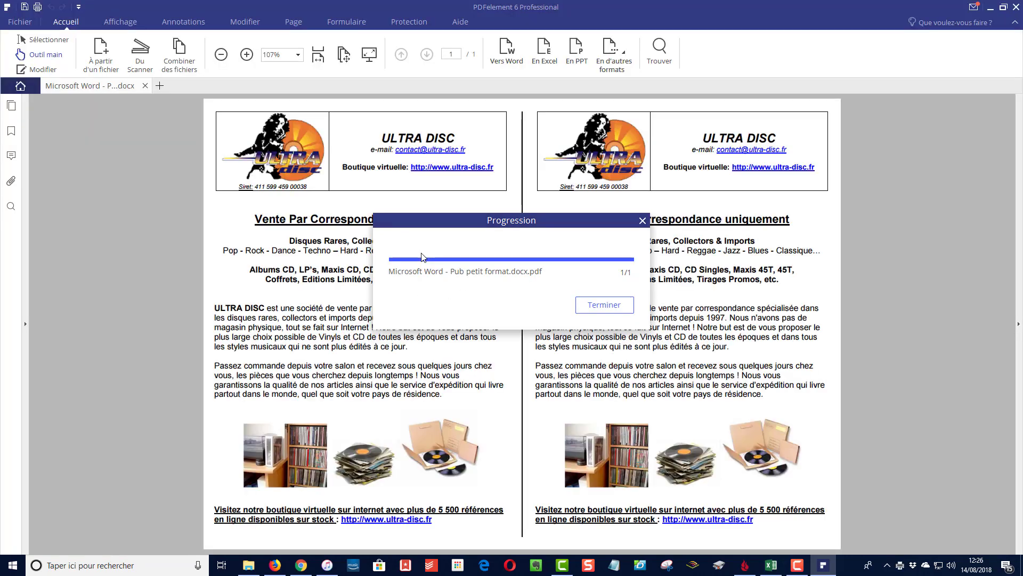
left_click(599, 305)
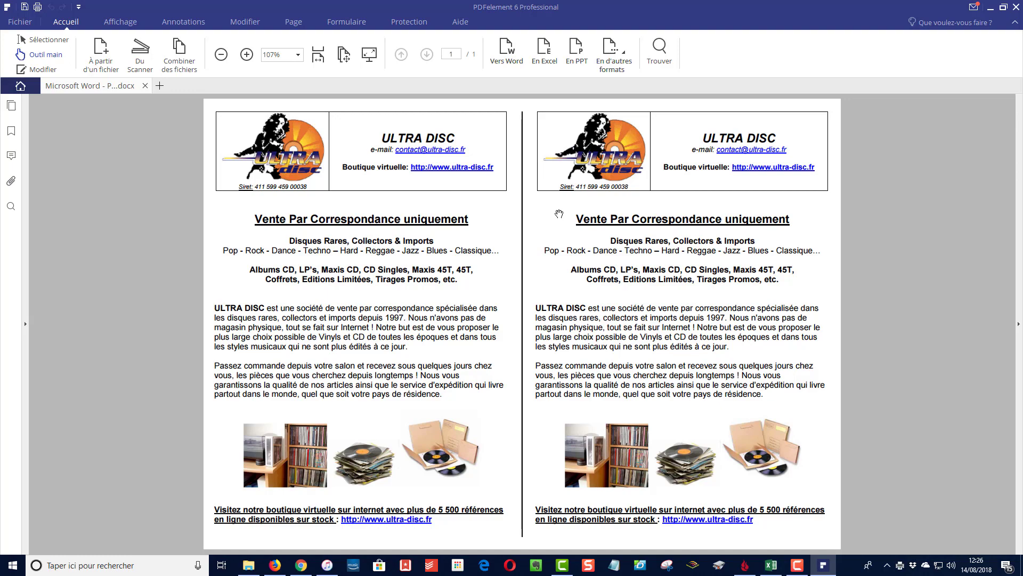
- Save the converted document in the Downloads folder as "Microsoft Word - Pub petit format.pdf"
left_click(20, 21)
left_click(78, 197)
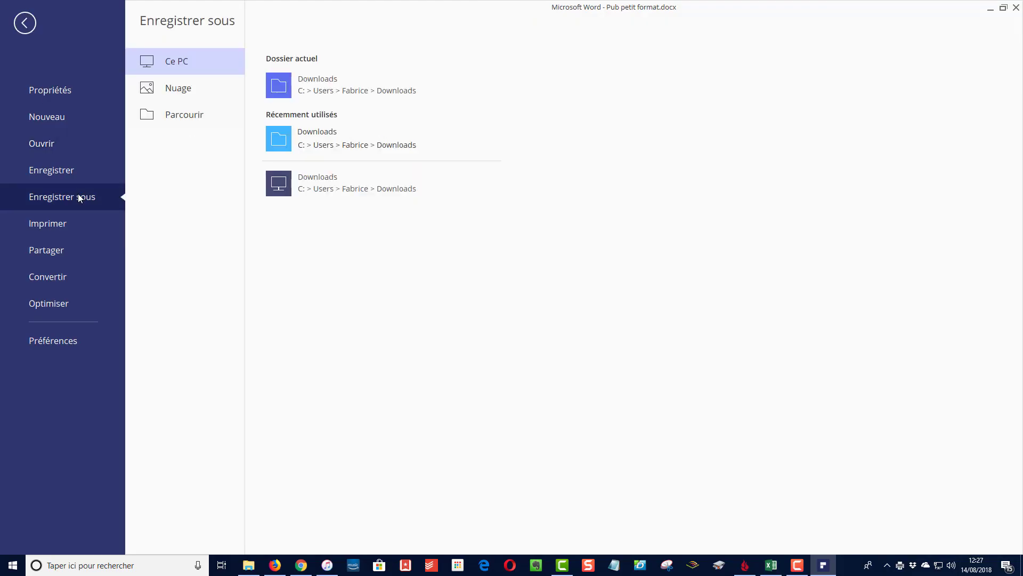
left_click(310, 79)
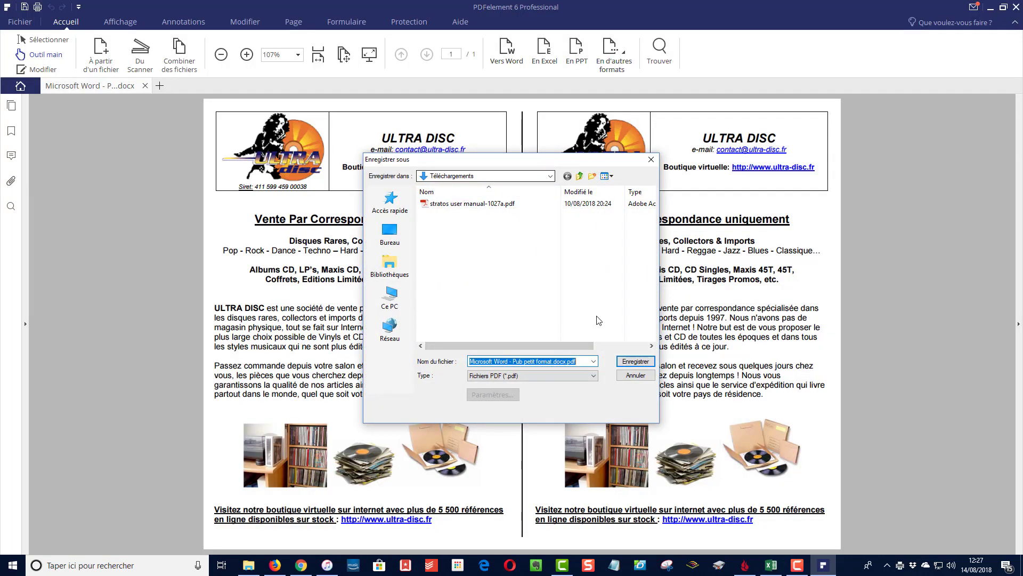
left_click(566, 361)
key("BackSpace")
key("BackSpace")
key("BackSpace")
key("BackSpace")
key("BackSpace")
key("BackSpace")
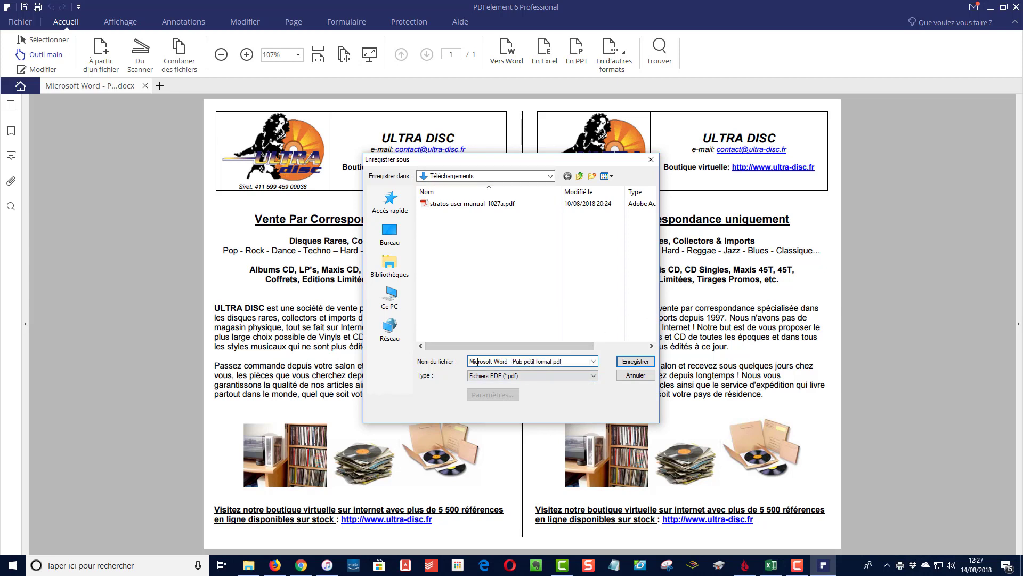
left_click(635, 363)
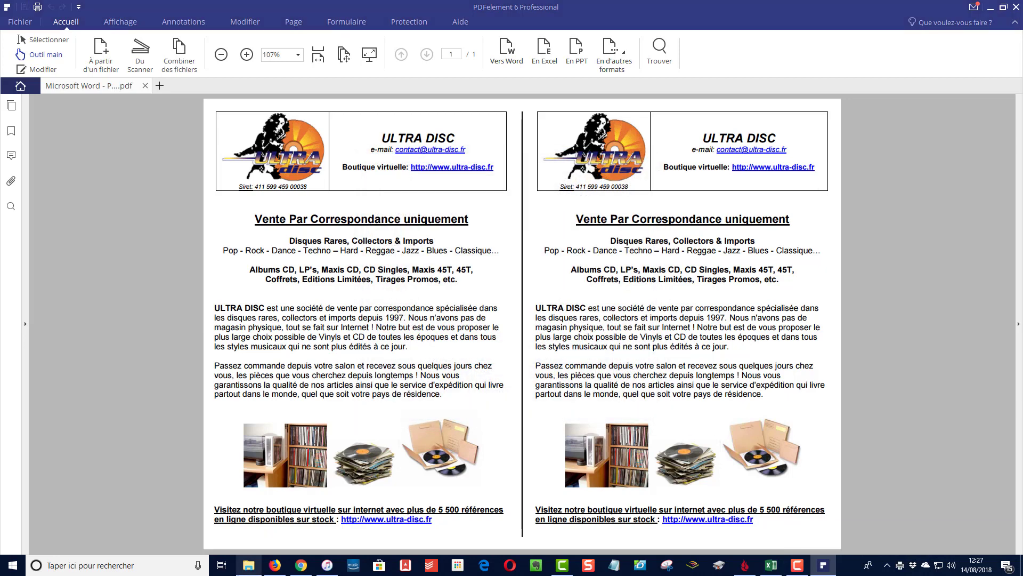
- Switch to File Explorer, check the saved PDF beside the original Word file, and view it in Acrobat Reader before closing it
left_click(248, 565)
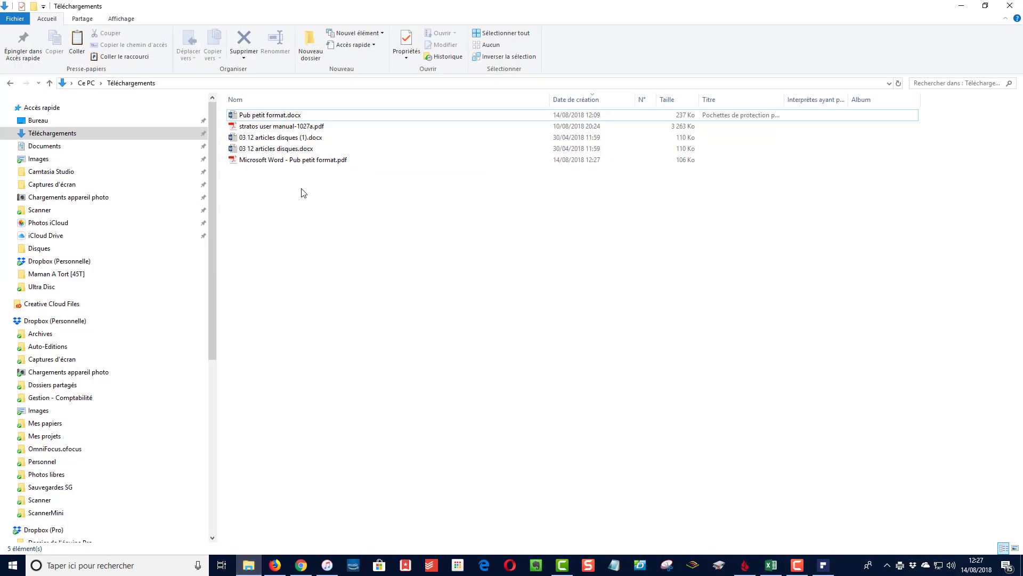
left_click(274, 115)
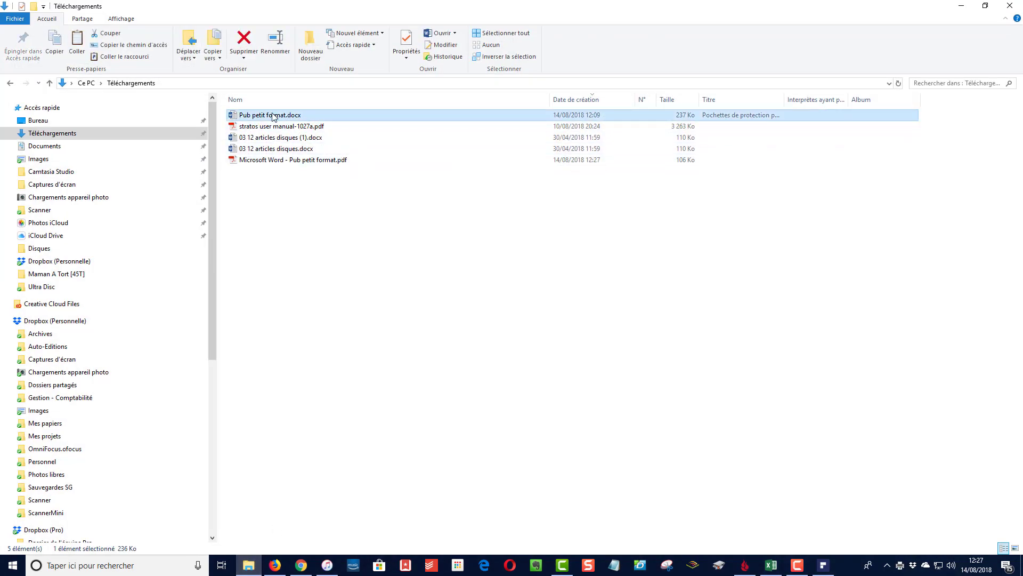
left_click(318, 161)
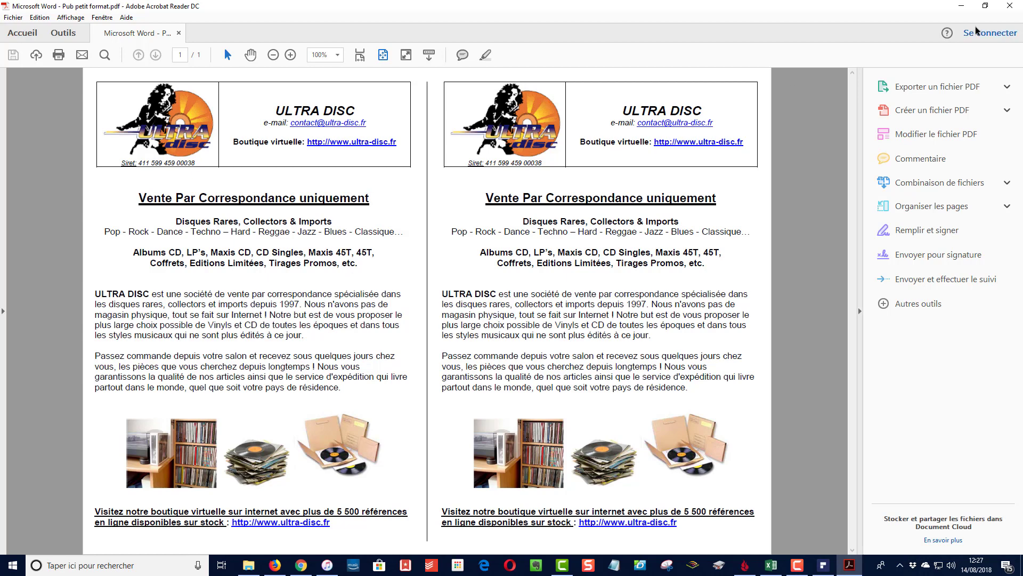
left_click(1011, 7)
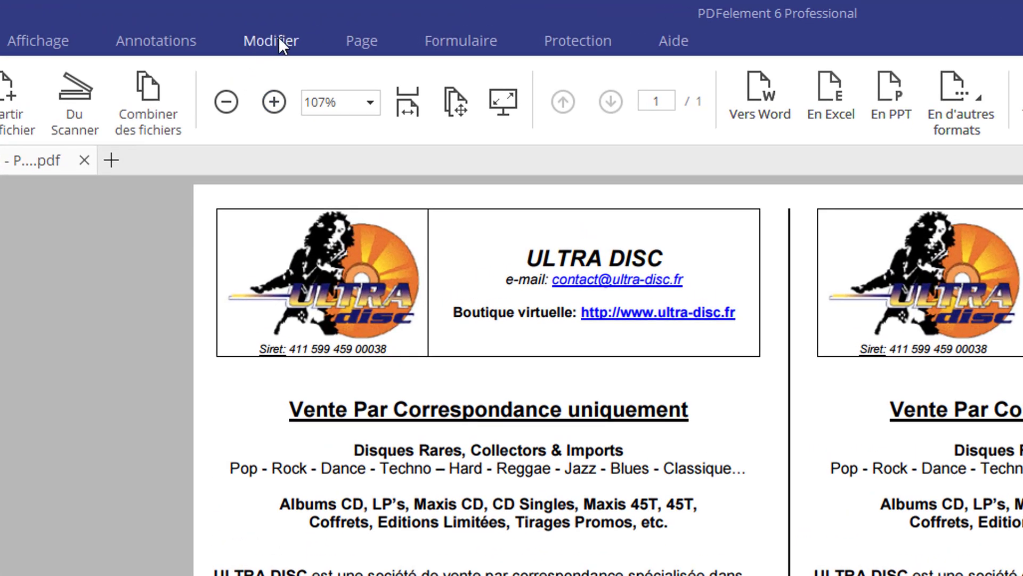
- Make the PDF editable and delete "est une société de vente par correspondance spécialisée dans les disques rares, collectors et imports depuis 1997" from the left flyer
left_click(249, 22)
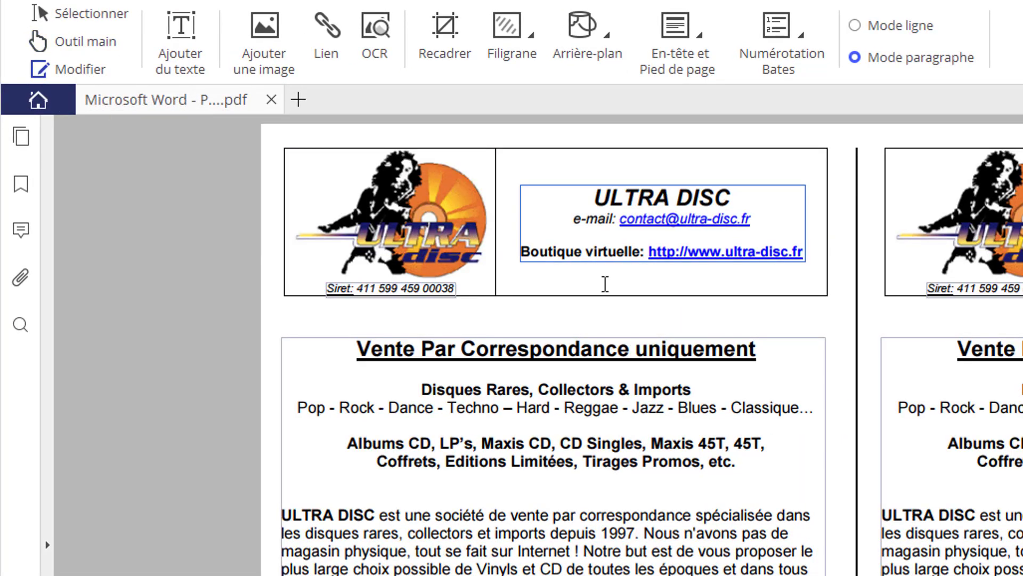
left_click(579, 354)
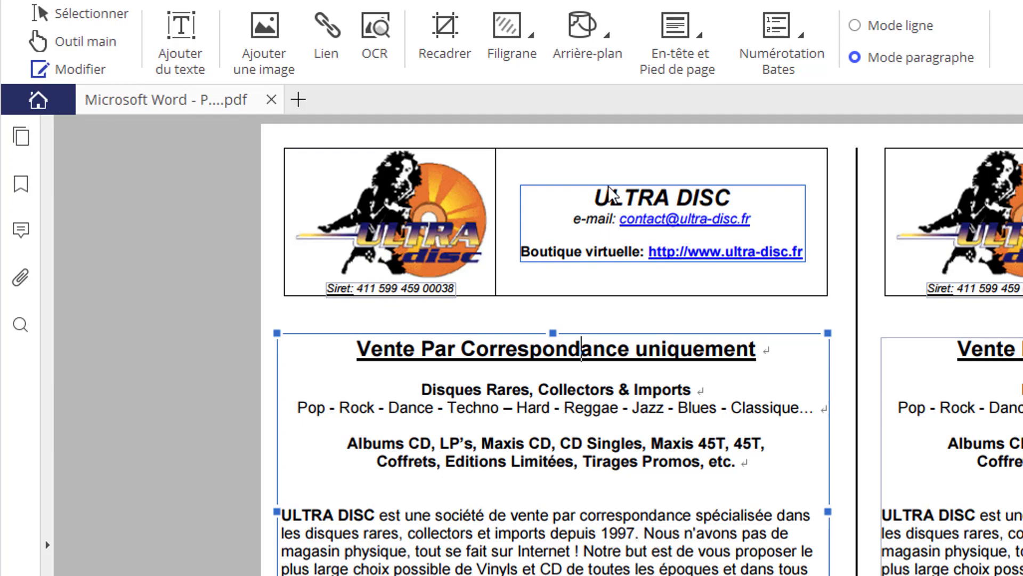
left_click(450, 207)
left_click(670, 199)
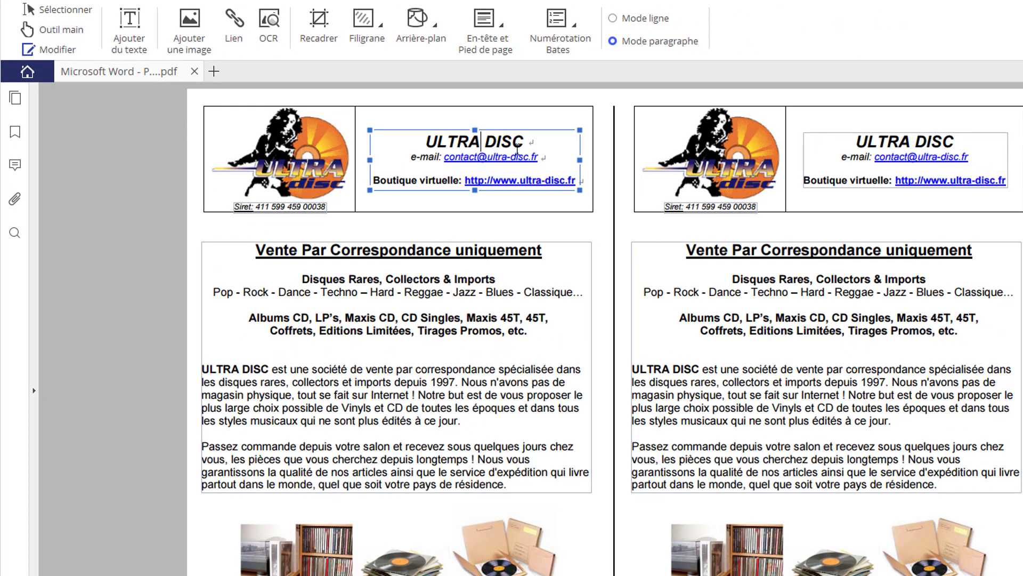
left_click(396, 294)
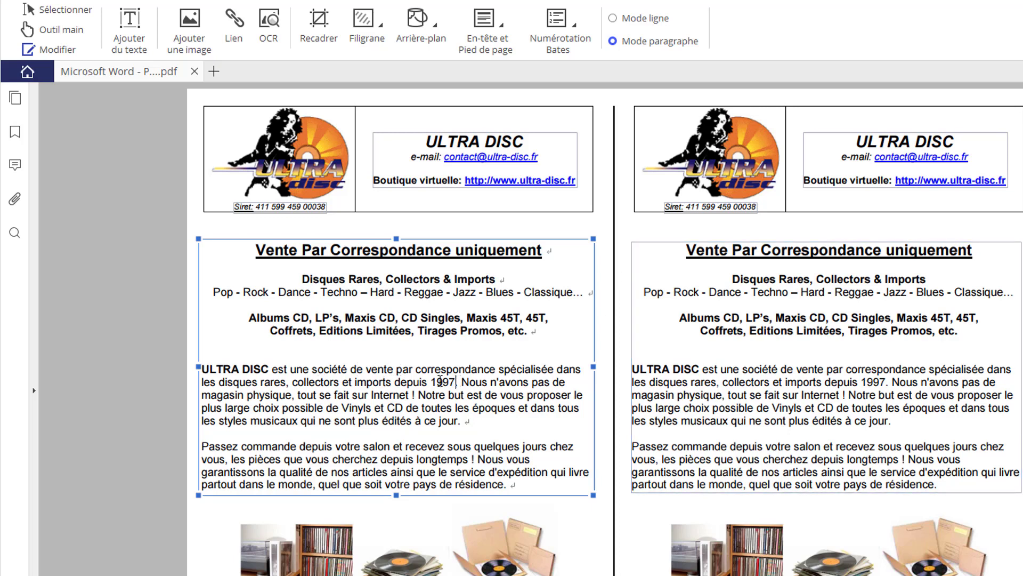
left_click_drag(440, 380, 277, 369)
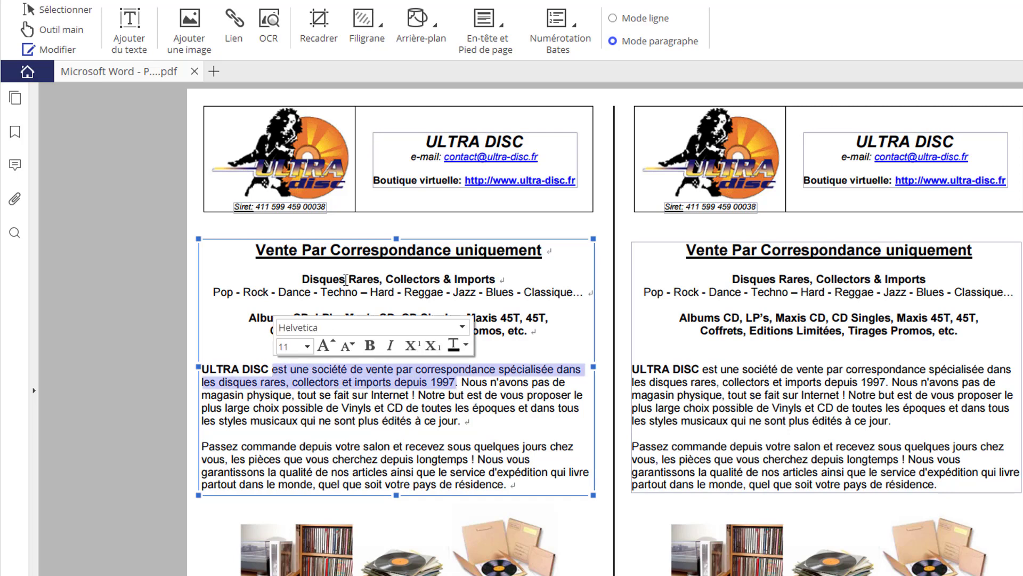
key("Delete")
key("BackSpace")
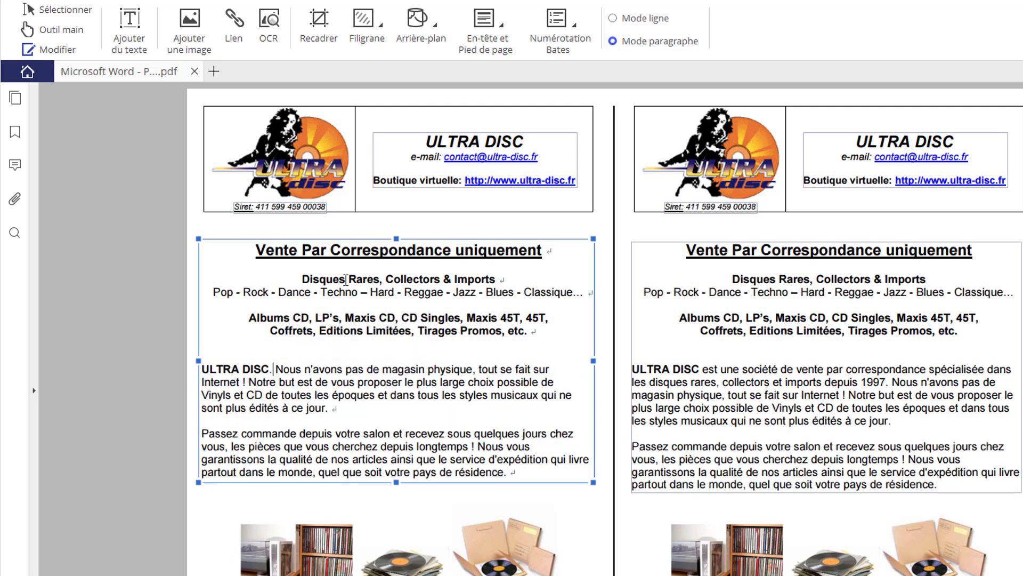
- Delete the Ultra Disc logo image from the header of the right flyer
left_click(755, 425)
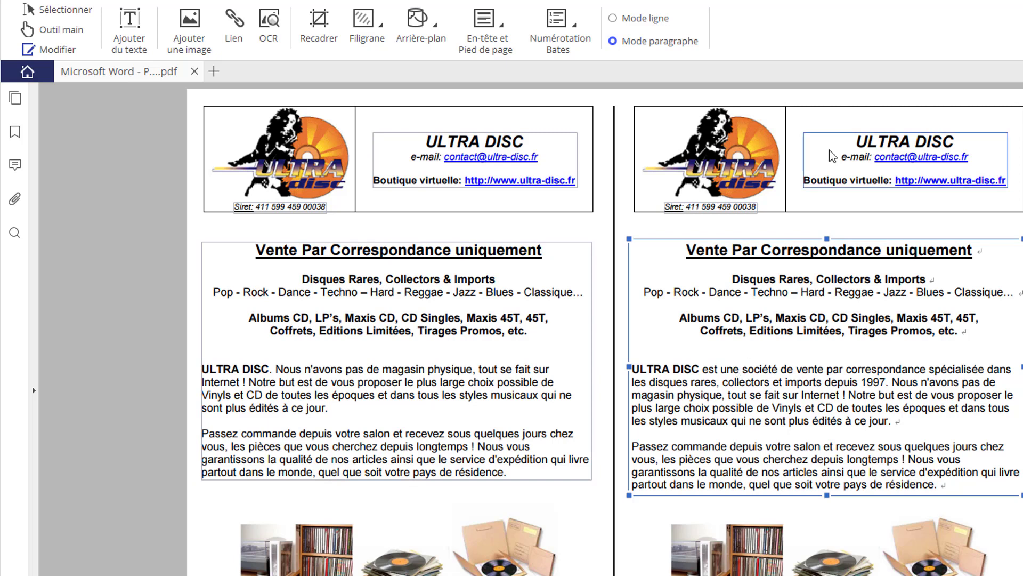
left_click(749, 161)
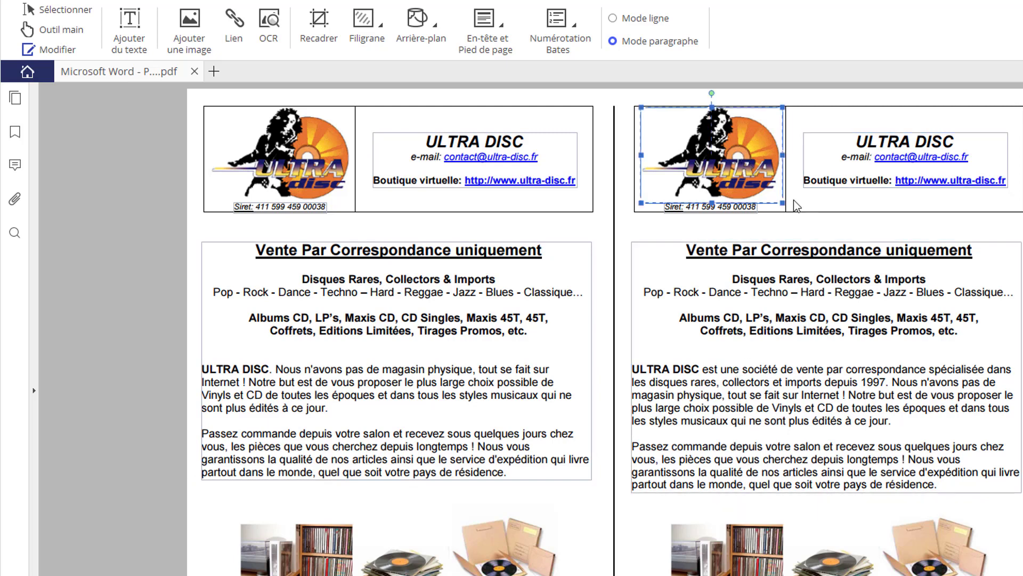
key("Delete")
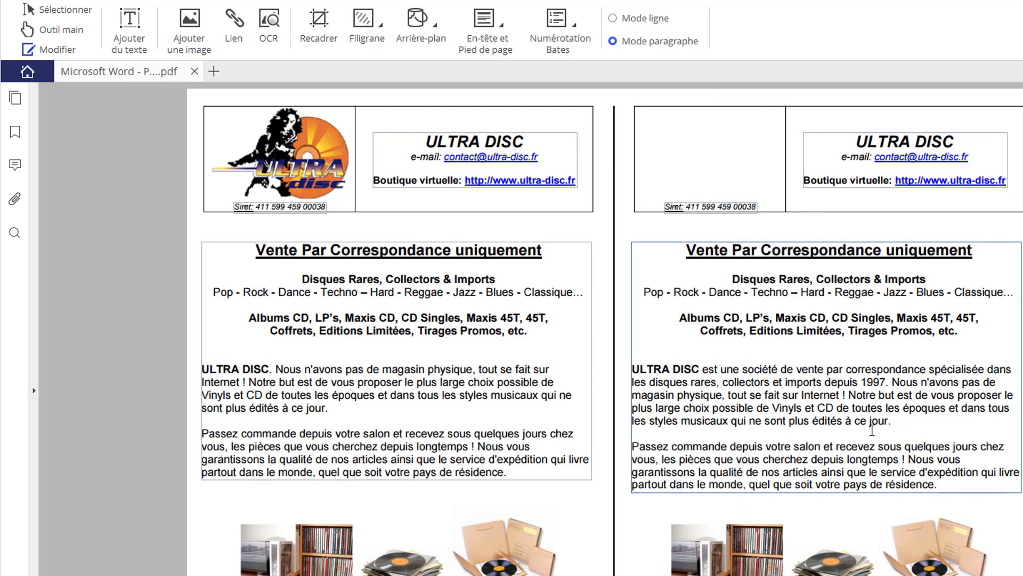
- Add a text box reading "J'ajoute du texte" just below the end of the left flyer's title
left_click(762, 458)
left_click(128, 22)
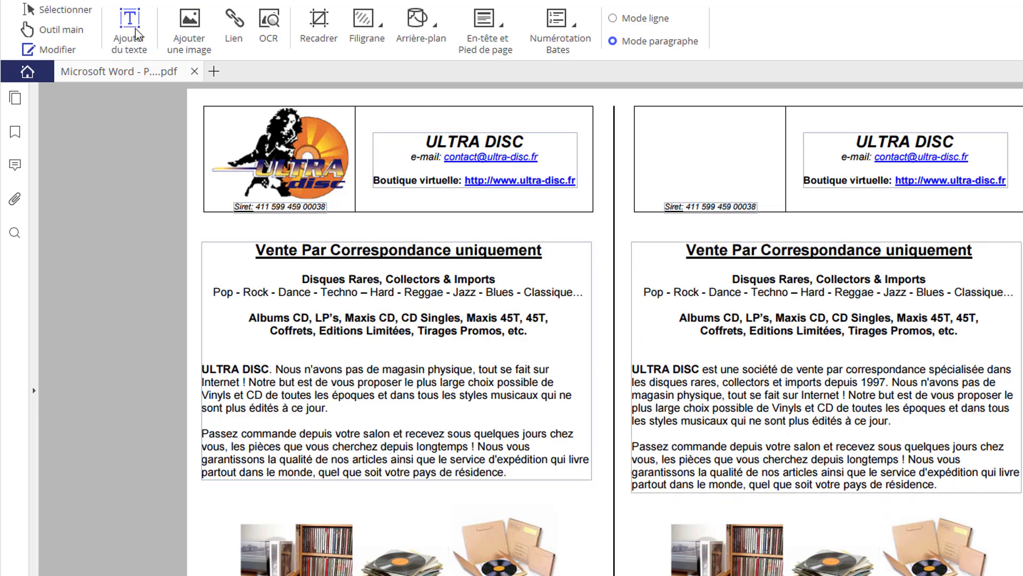
left_click(541, 262)
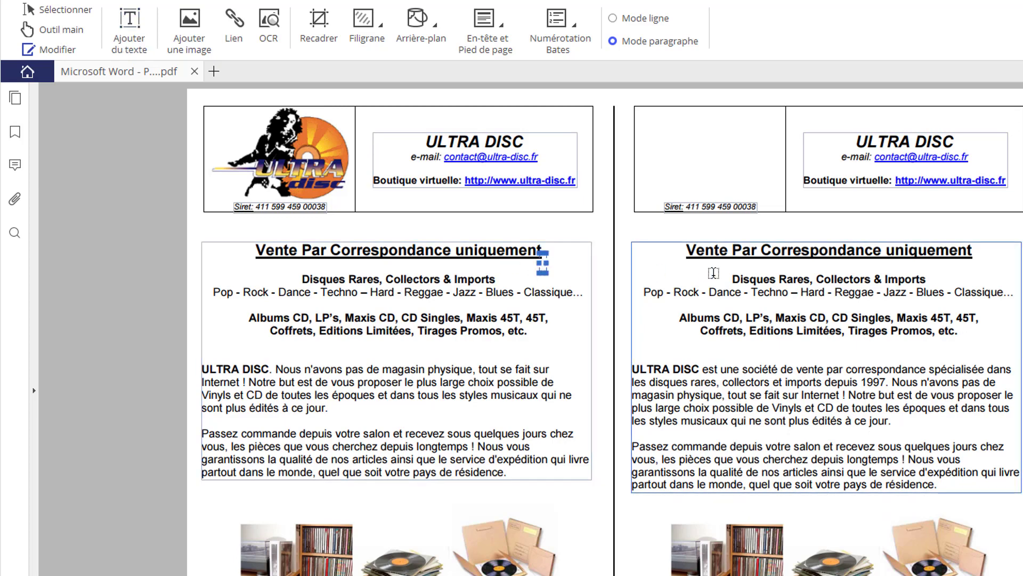
type("J'ajo")
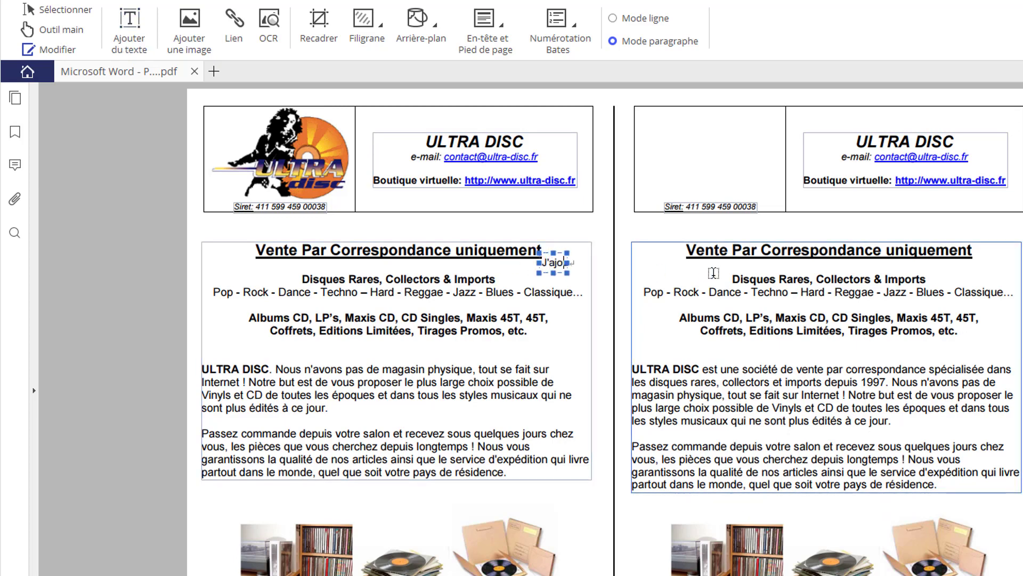
type("ute du texte")
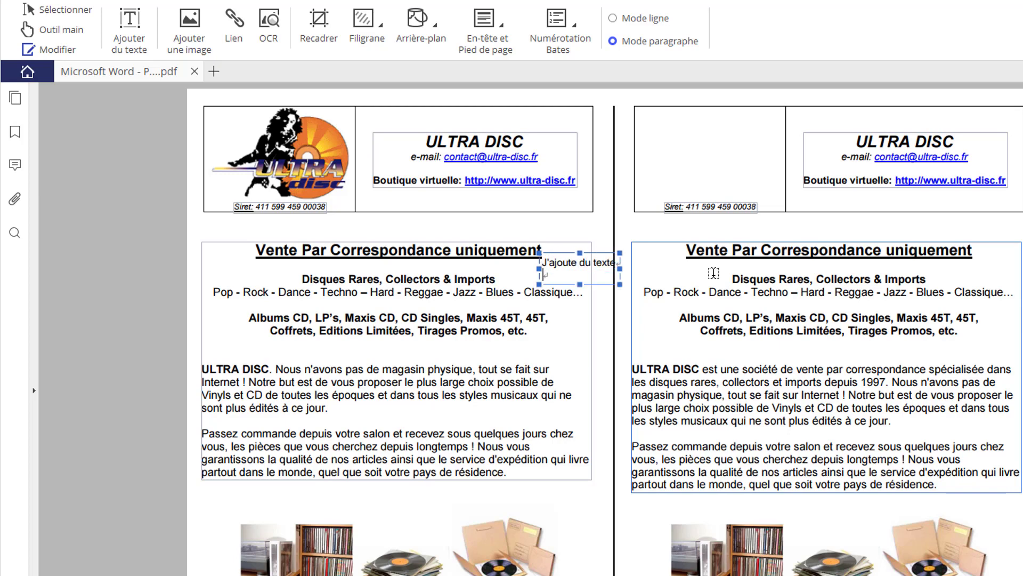
- Move the "J'ajoute du texte" text box into the empty logo cell of the right flyer's header
left_click_drag(618, 263, 720, 130)
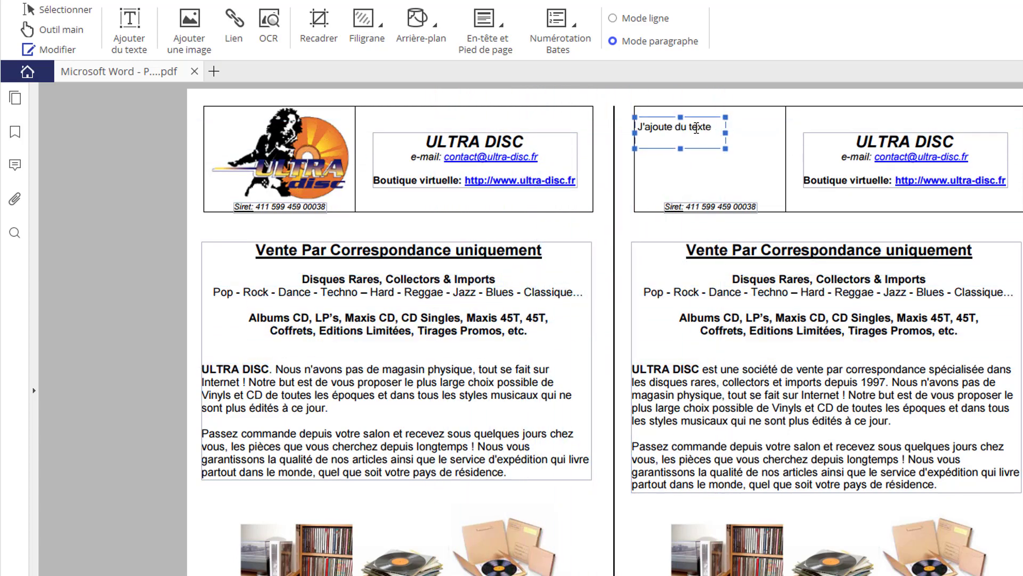
double_click(694, 128)
left_click(713, 127)
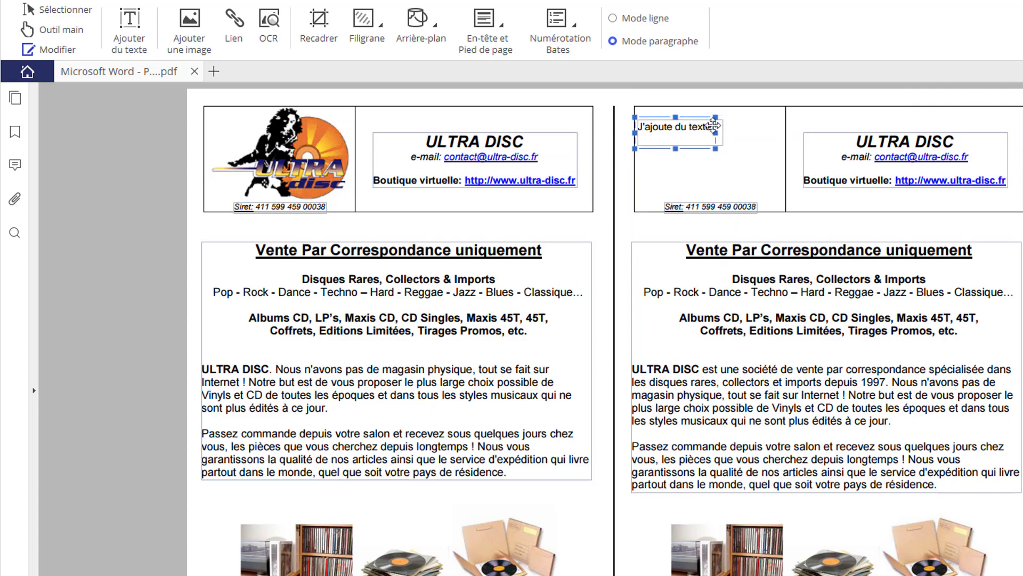
left_click(700, 126)
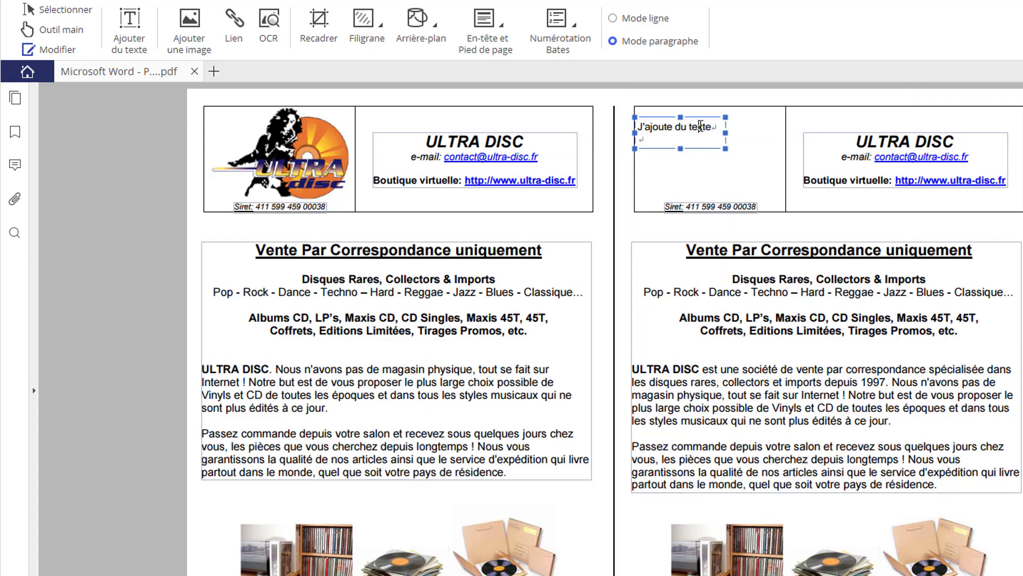
- Format the "J'ajoute du texte" text in the right flyer's header as 14-point Cambria italic
left_click(639, 130)
double_click(647, 128)
double_click(647, 127)
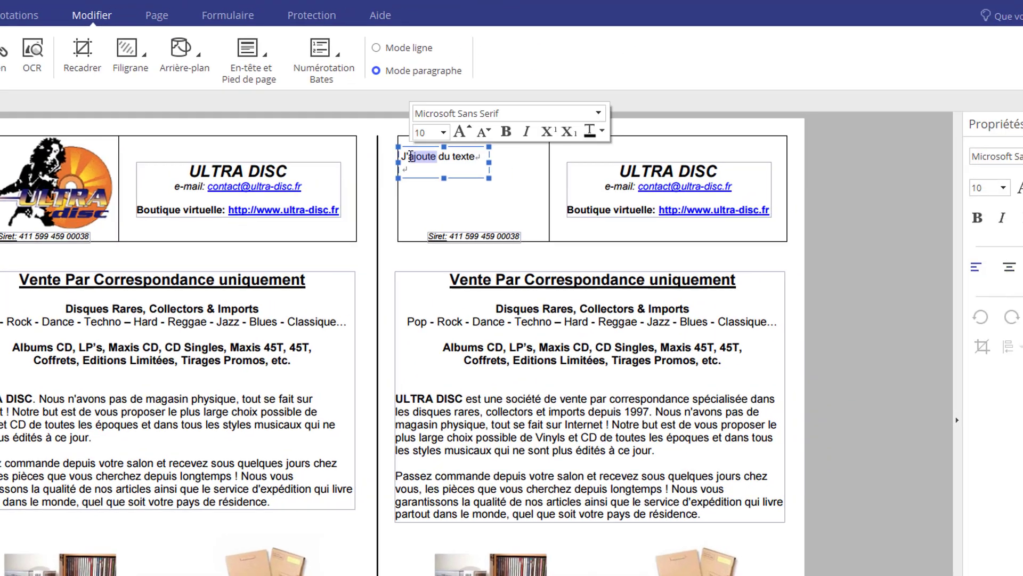
left_click(648, 127)
double_click(300, 170)
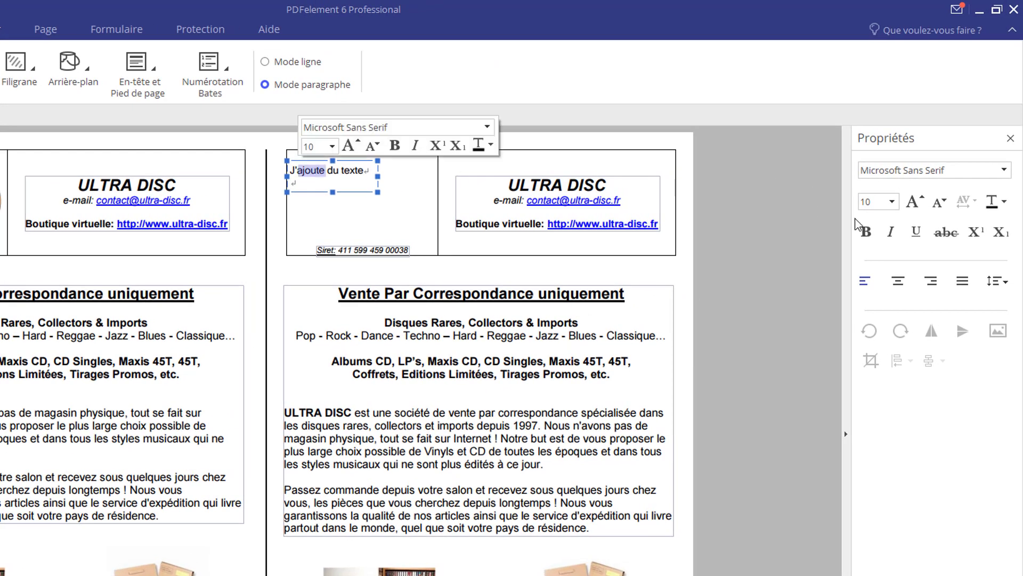
left_click(892, 202)
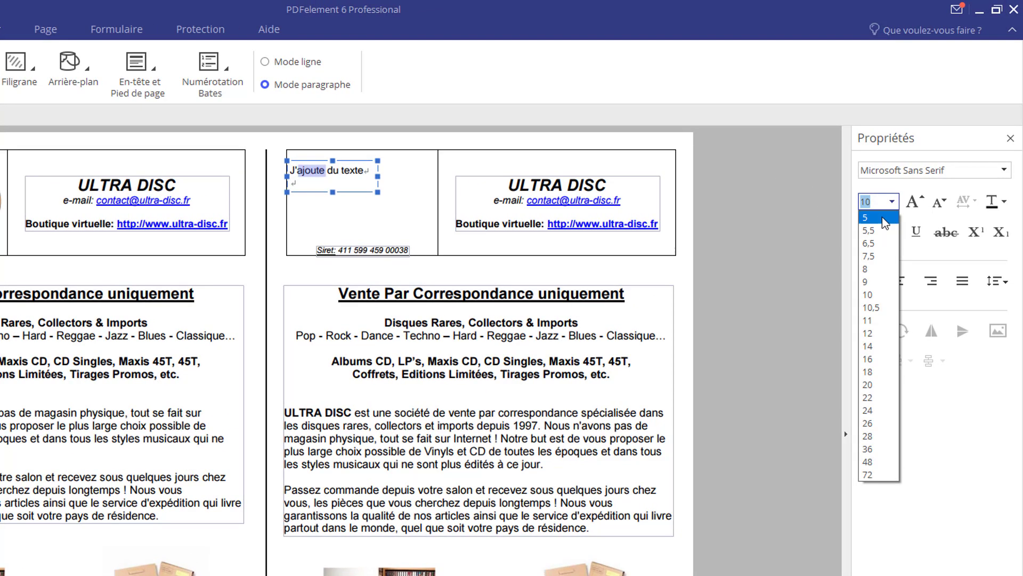
left_click(884, 402)
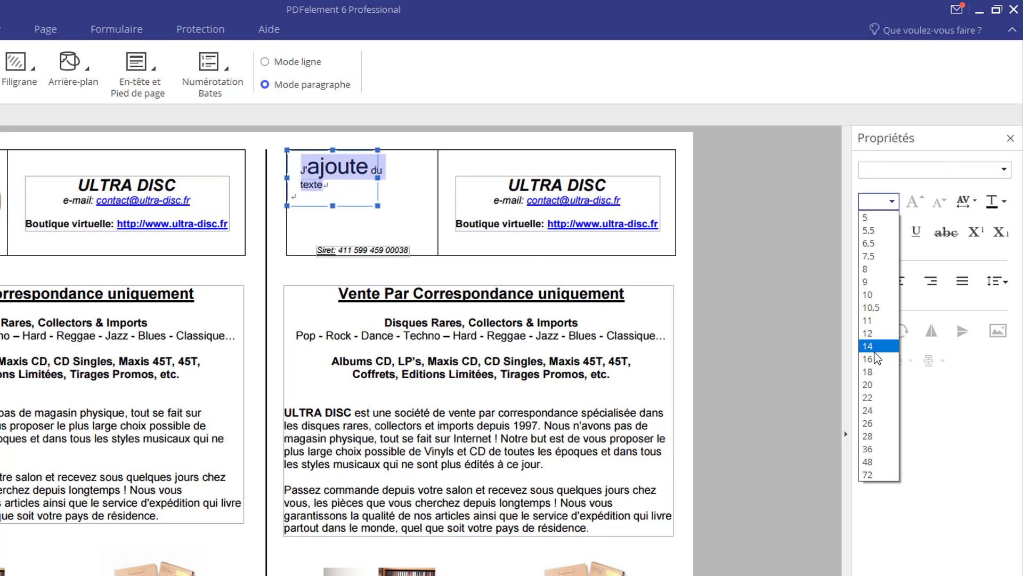
left_click(875, 350)
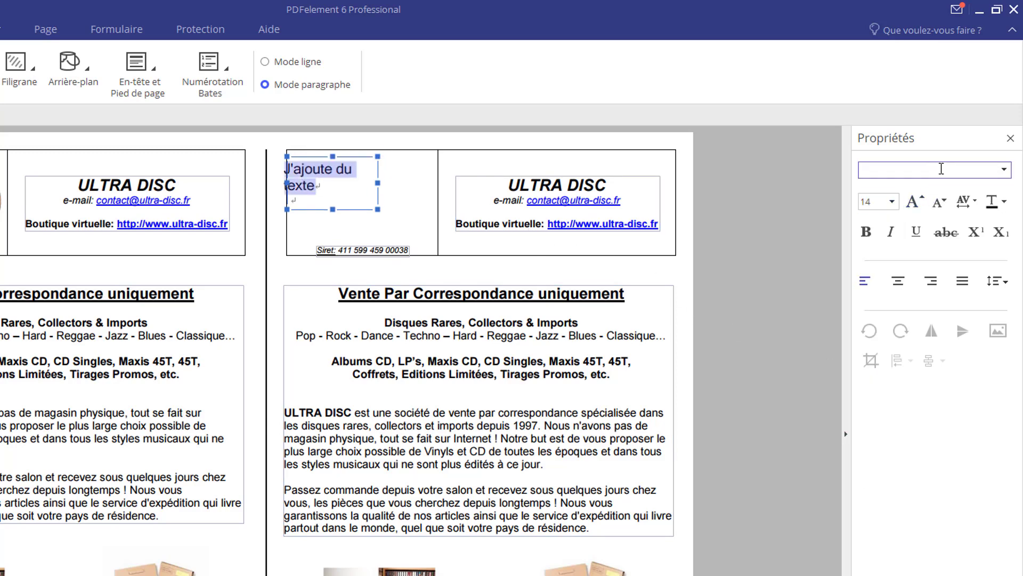
left_click(868, 236)
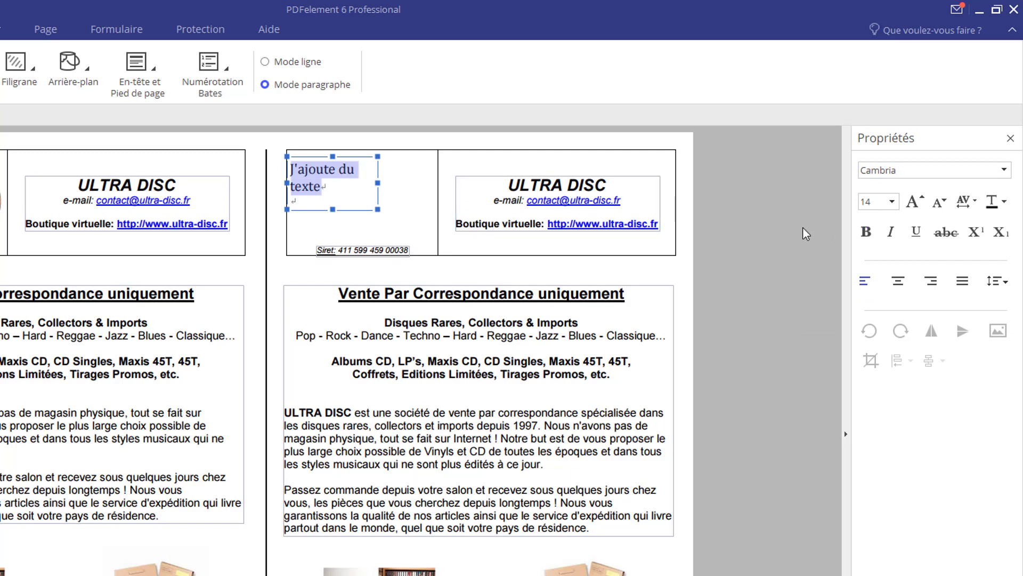
left_click(891, 233)
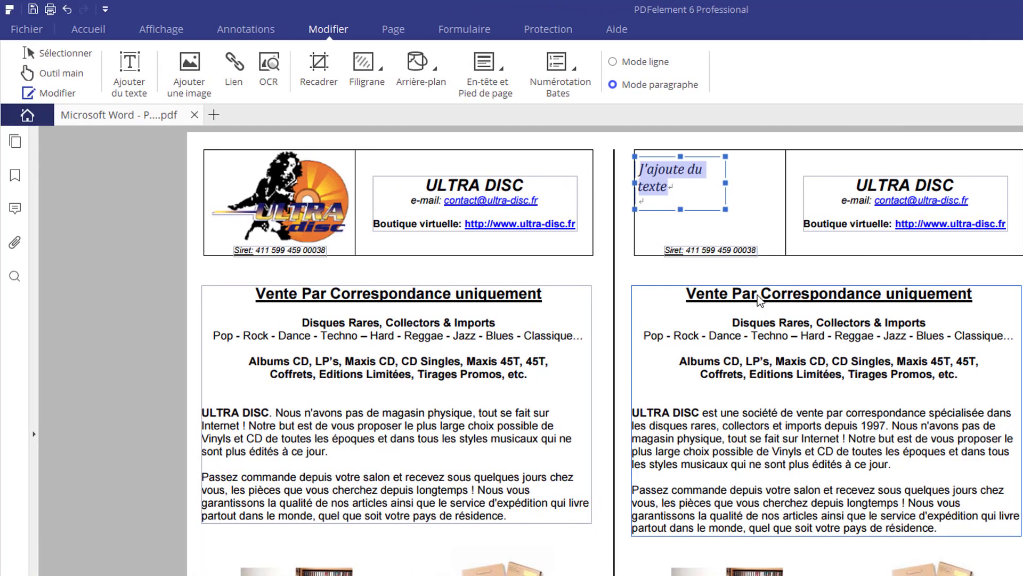
- Insert the U2 Pop cover image from the Scanner folder, reduced in size and placed over the left flyer's title
left_click(190, 67)
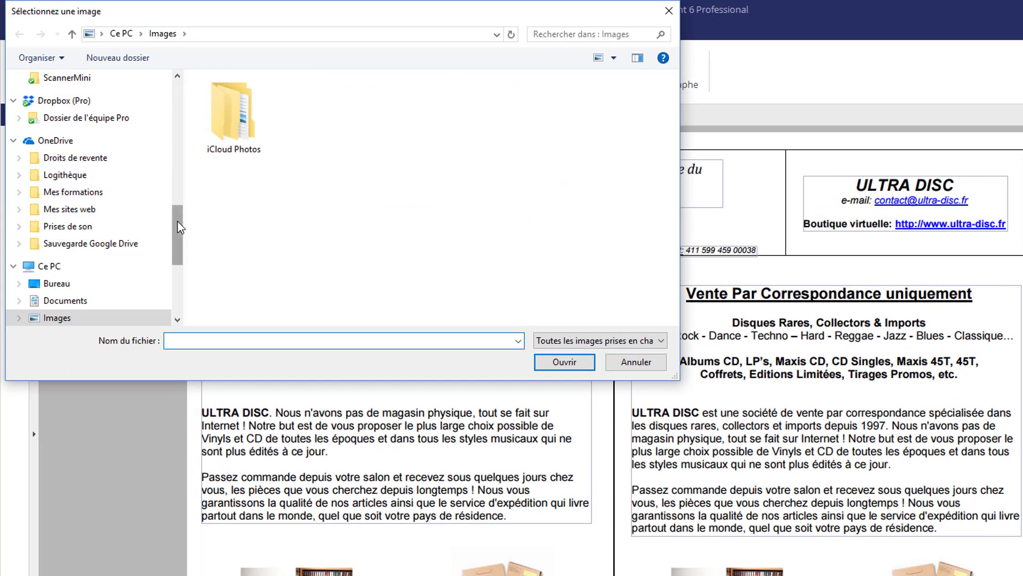
scroll(177, 222, "up", 2)
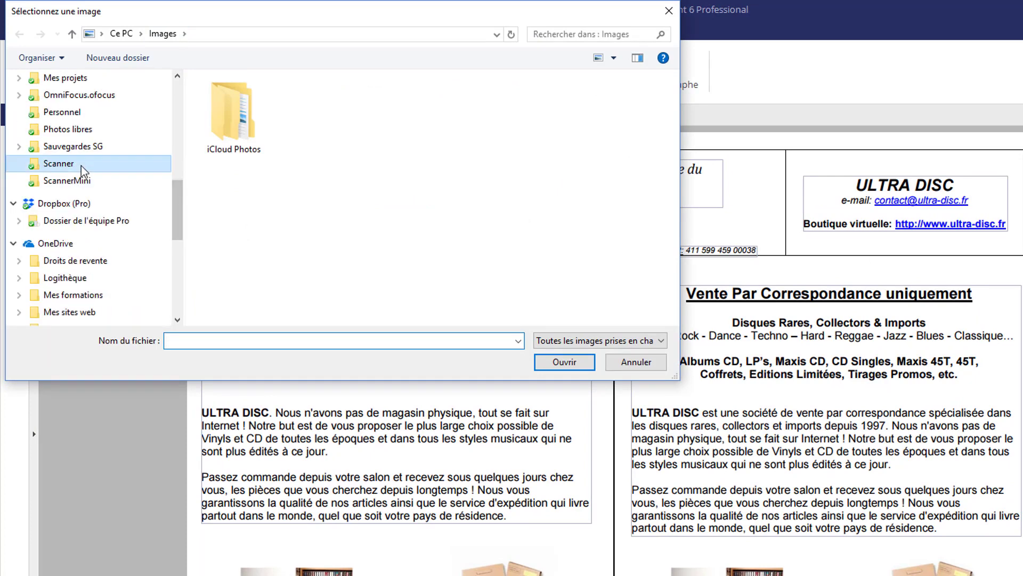
left_click(81, 165)
double_click(241, 110)
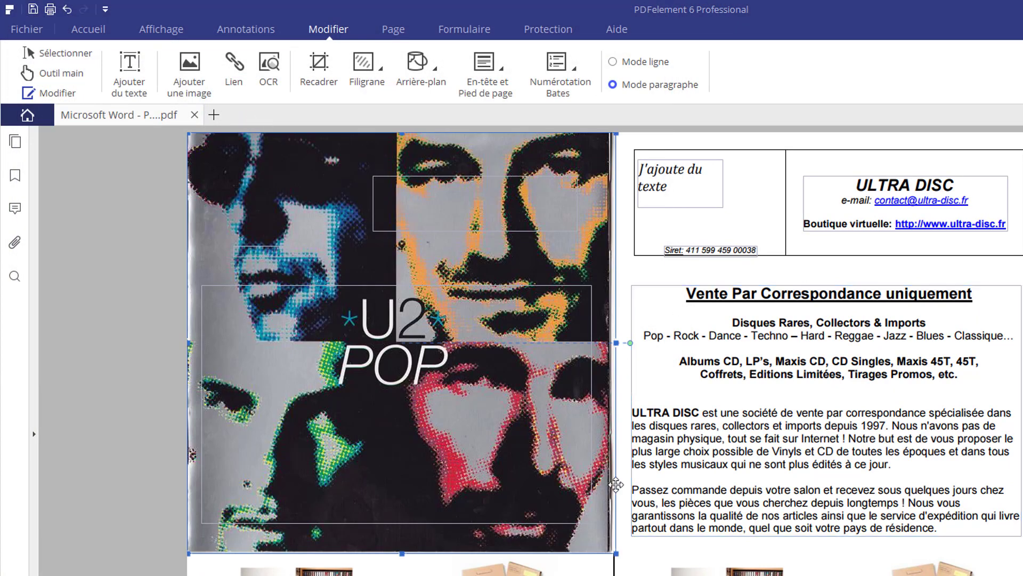
left_click_drag(616, 553, 383, 282)
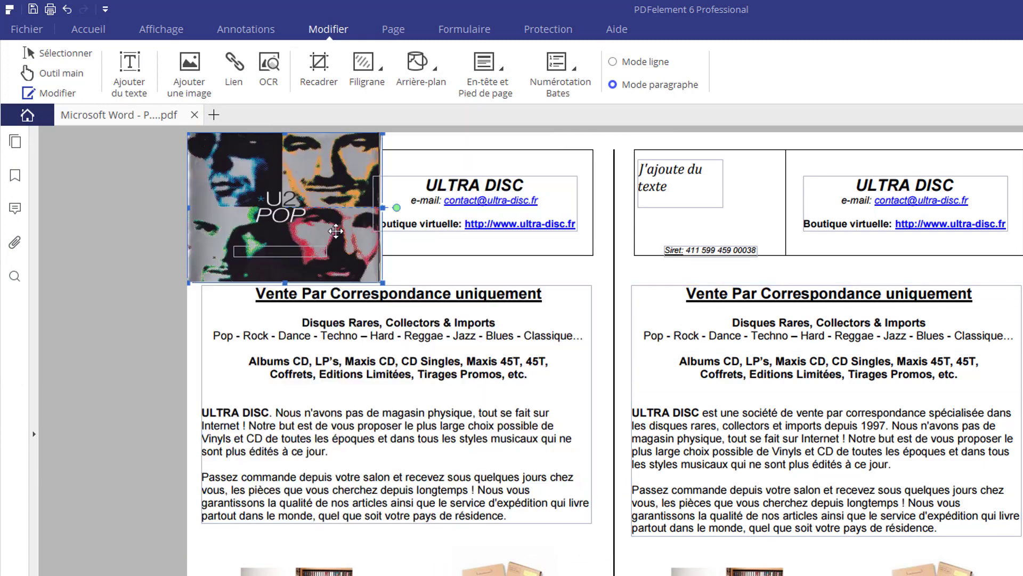
left_click_drag(335, 231, 390, 364)
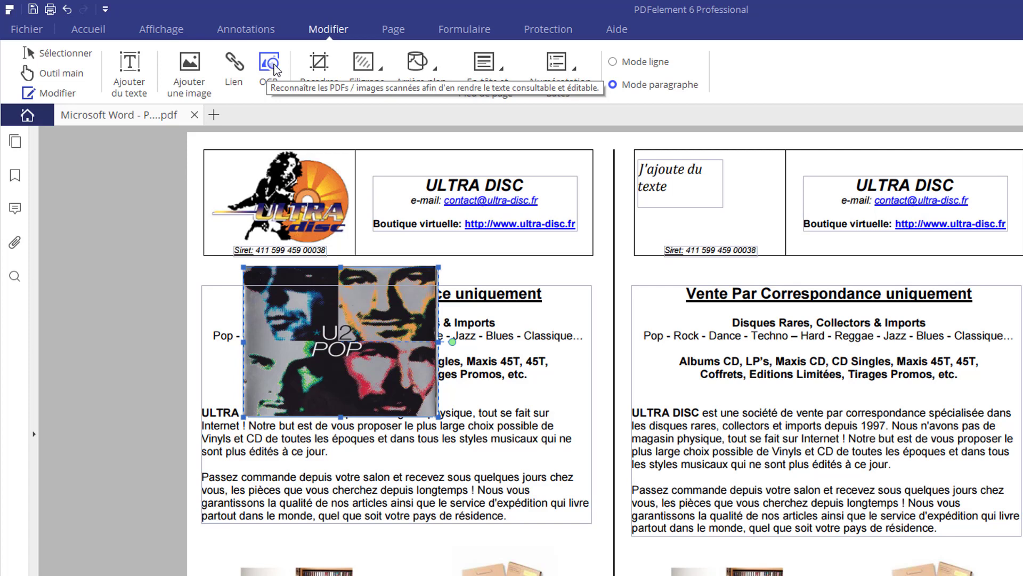
- Save the edited flyer PDF and compare it with its display in Acrobat Reader
left_click(26, 29)
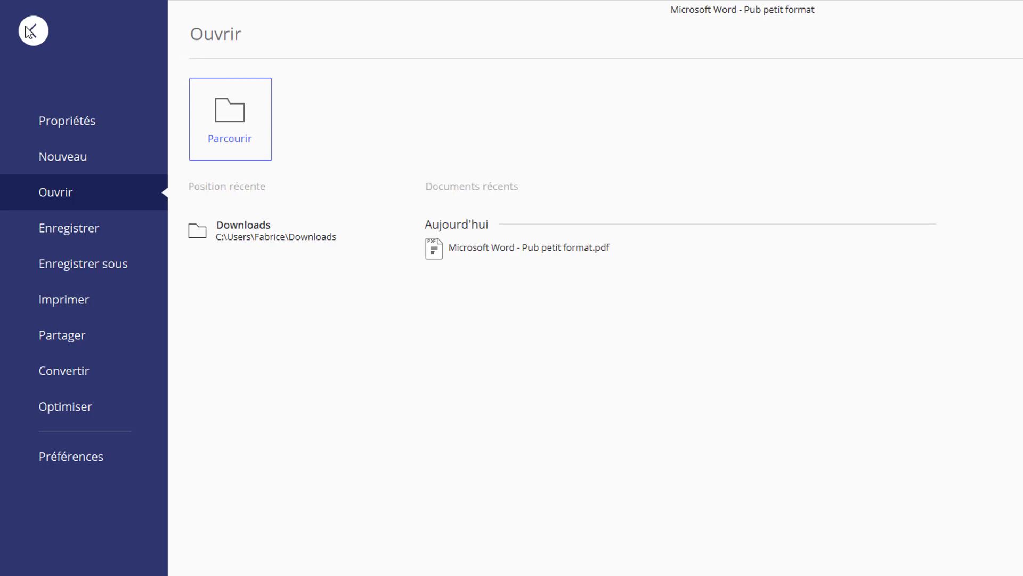
left_click(81, 227)
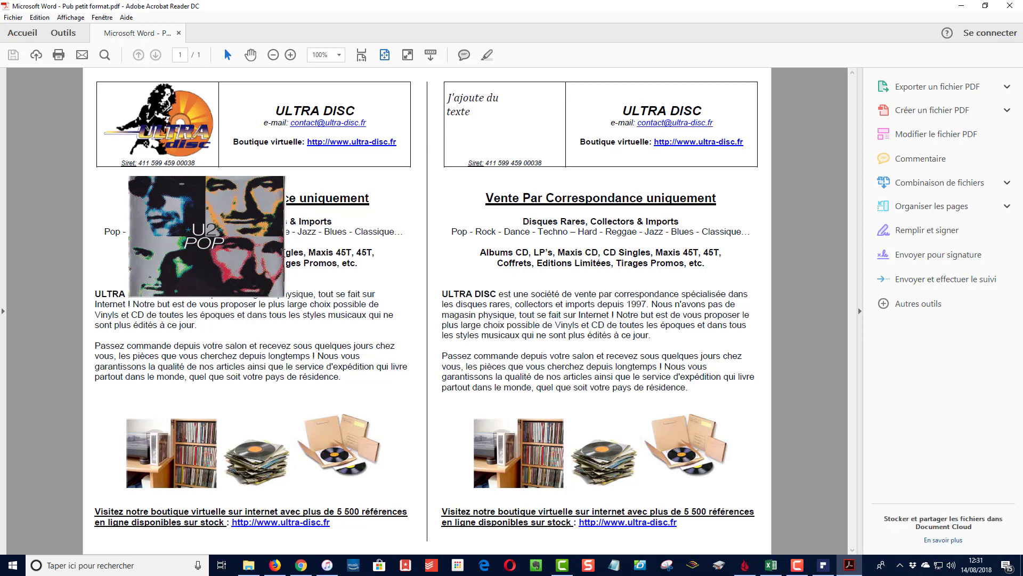
left_click(828, 566)
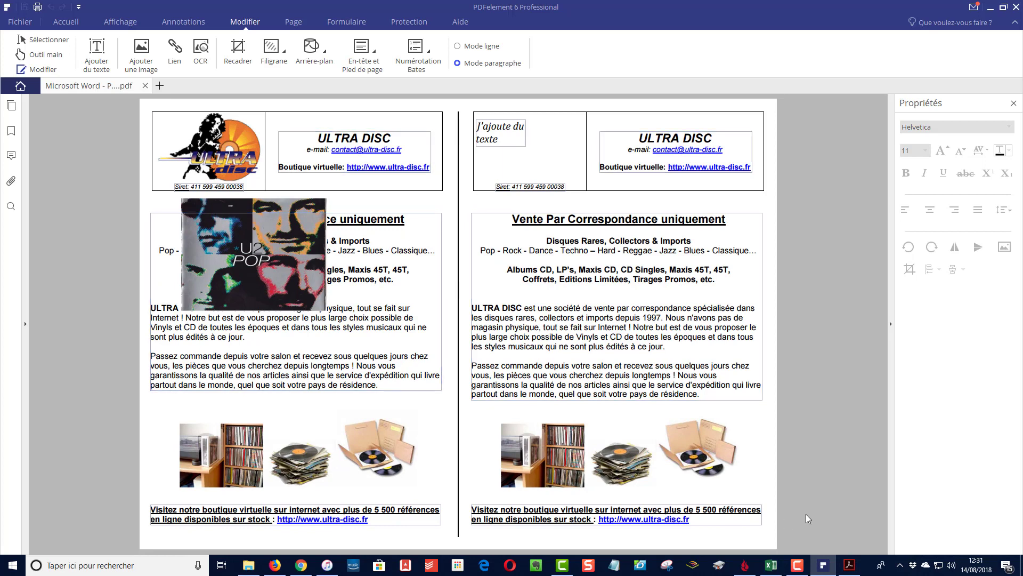
left_click(852, 569)
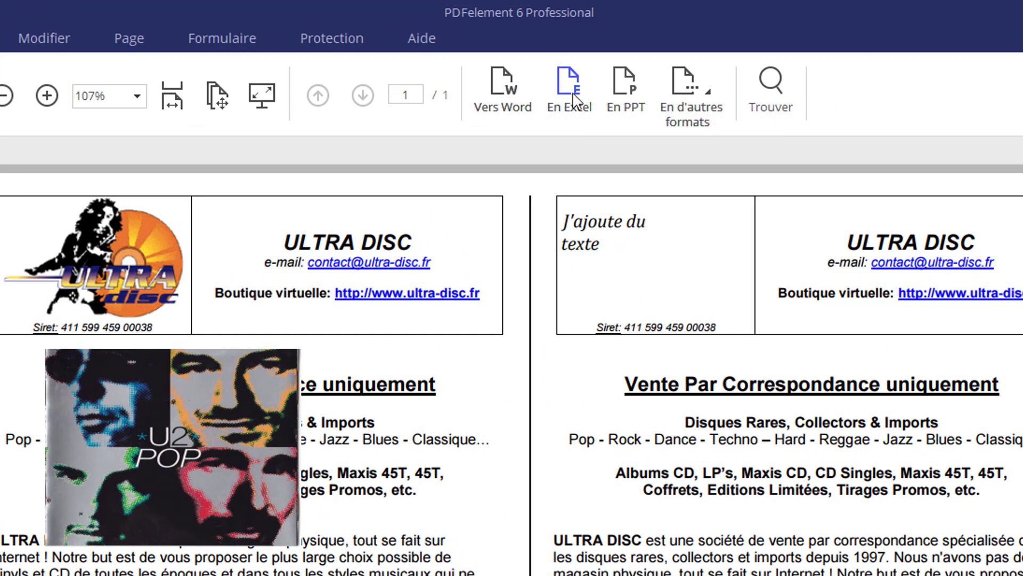
- Look through the additional conversion formats offered for the flyer PDF
left_click(706, 92)
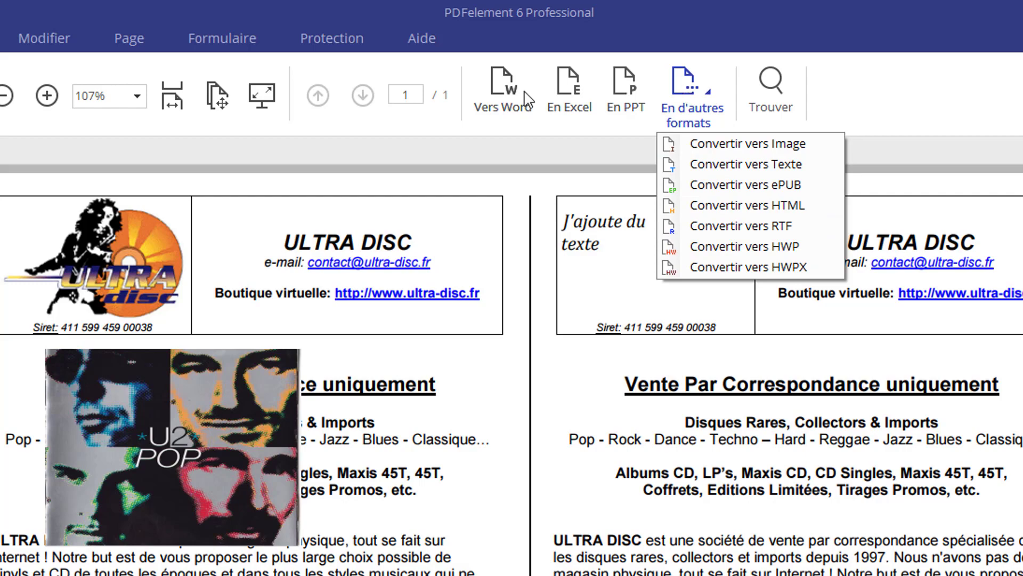
left_click(213, 309)
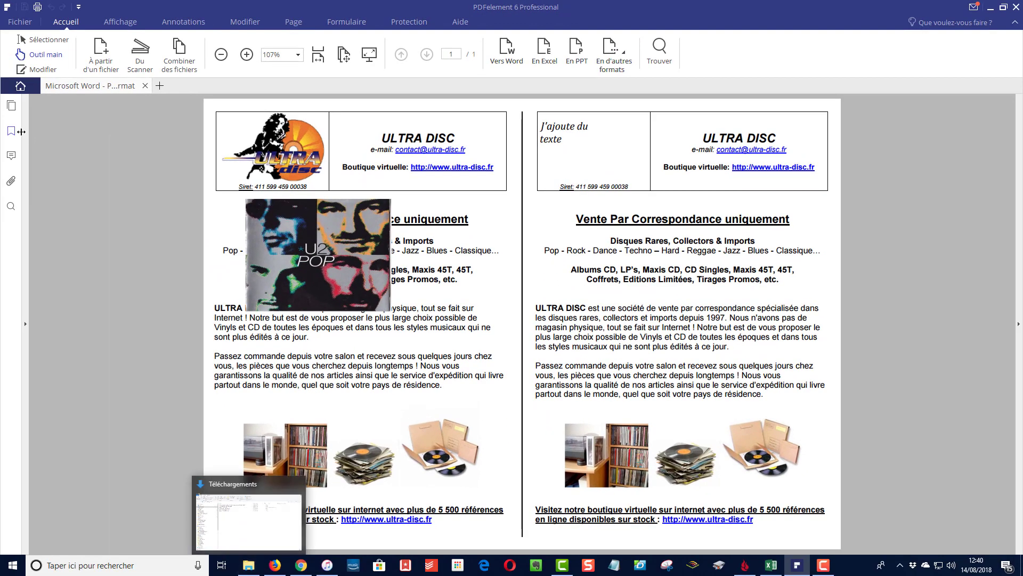
- Open "Principaux tarifs au départ de France Métropolitaine à compter du 1er mars 2018.pdf" from the Téléchargements folder
left_click(20, 20)
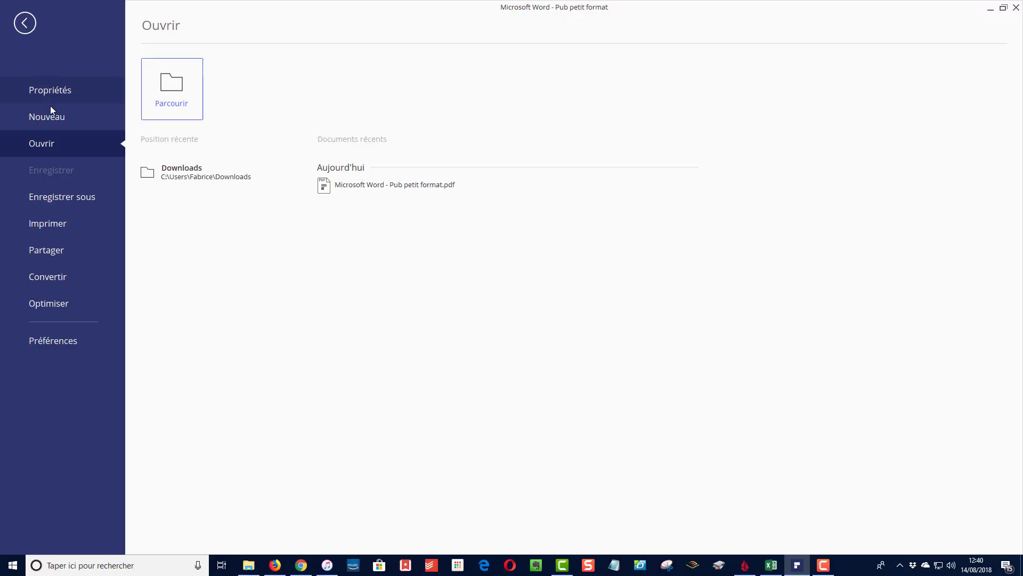
left_click(171, 94)
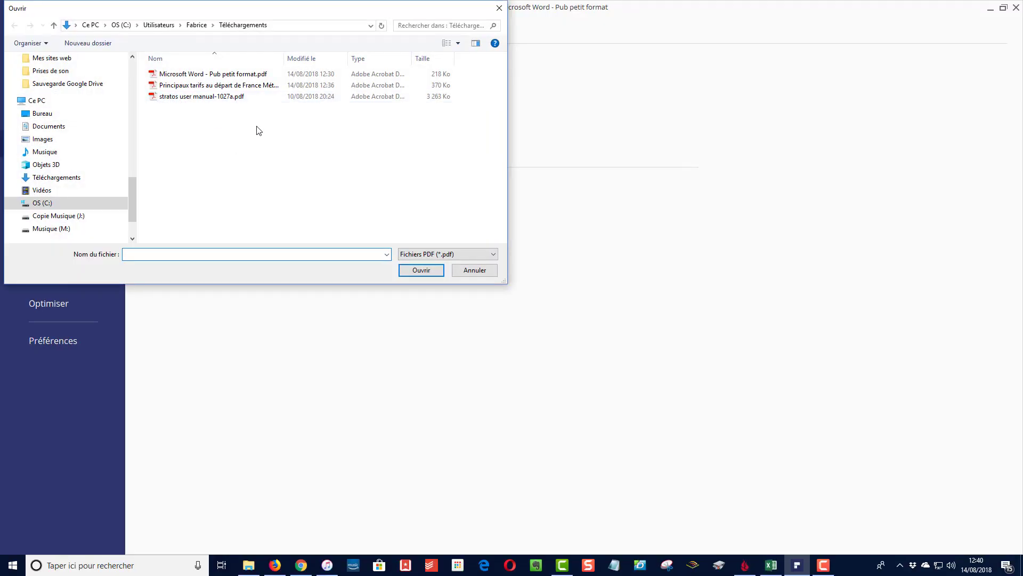
left_click(184, 87)
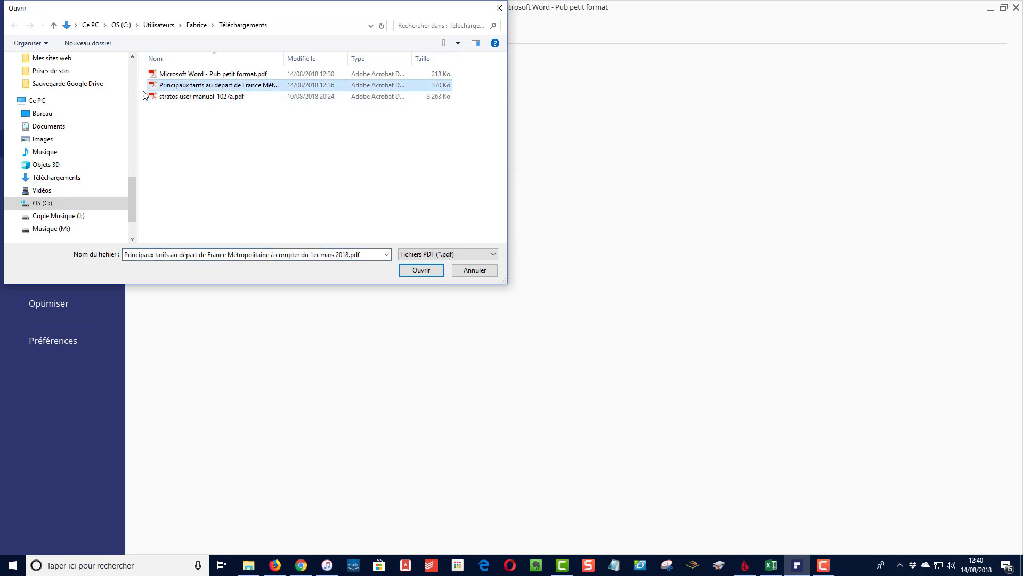
left_click(421, 270)
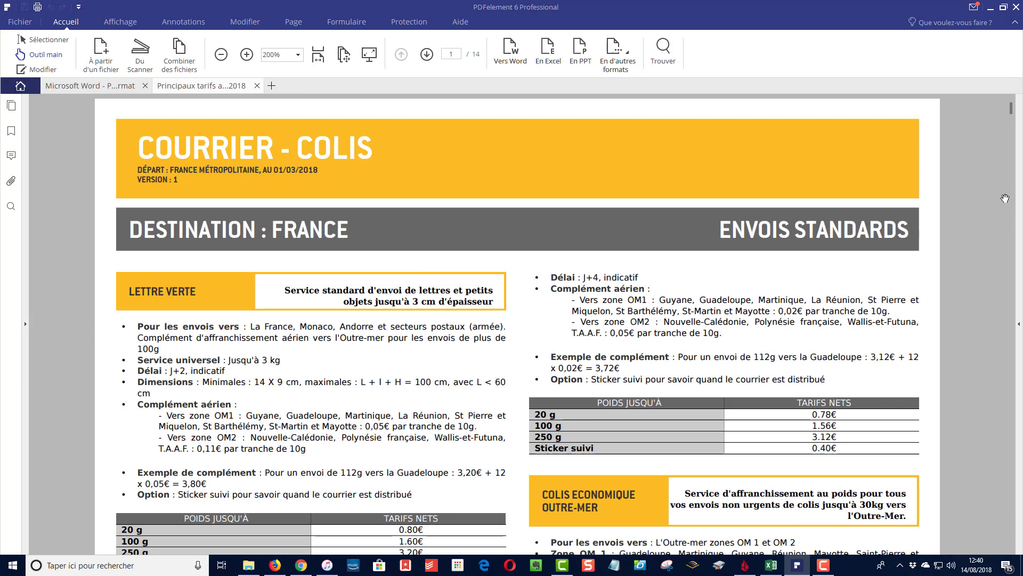
- Convert the postal rates PDF to a Word .docx file in the Téléchargements folder, keeping the proposed file name
left_click(511, 49)
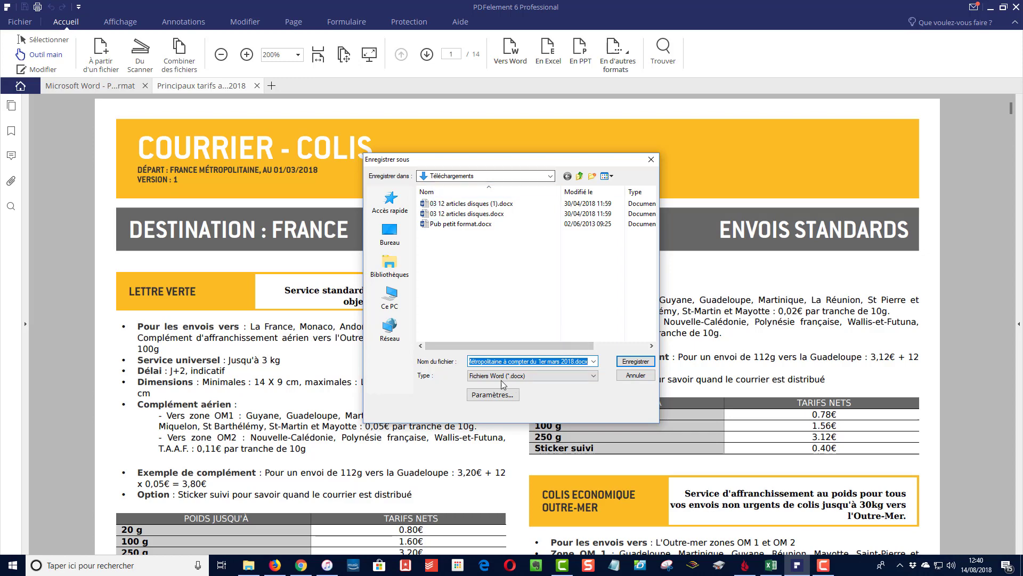
left_click(515, 361)
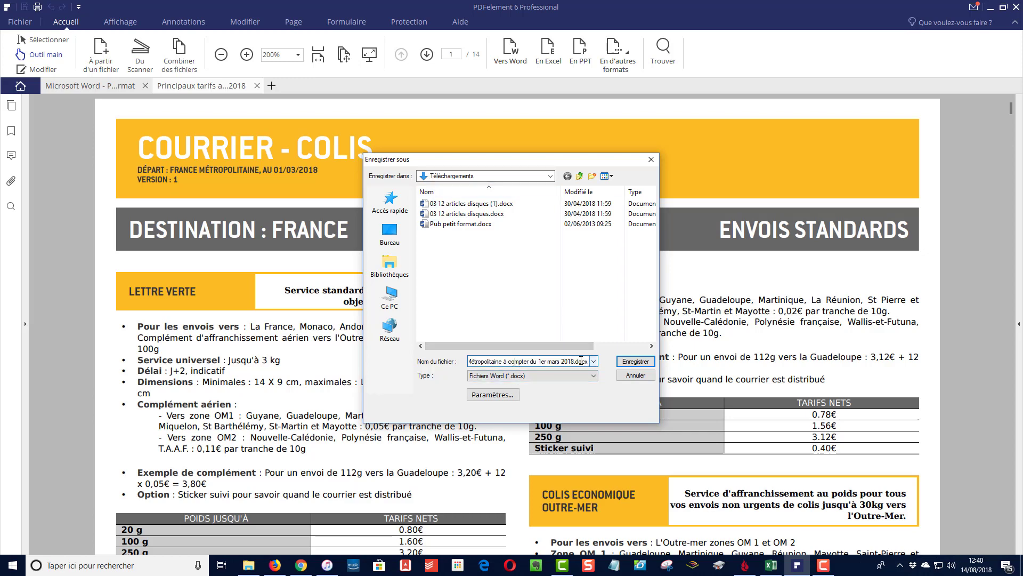
left_click(639, 363)
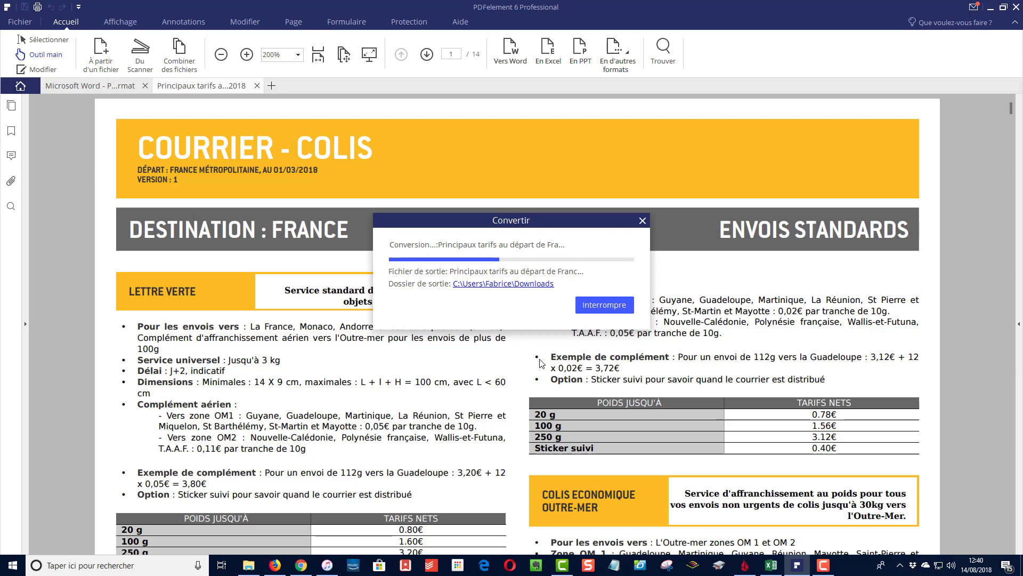
left_click(615, 308)
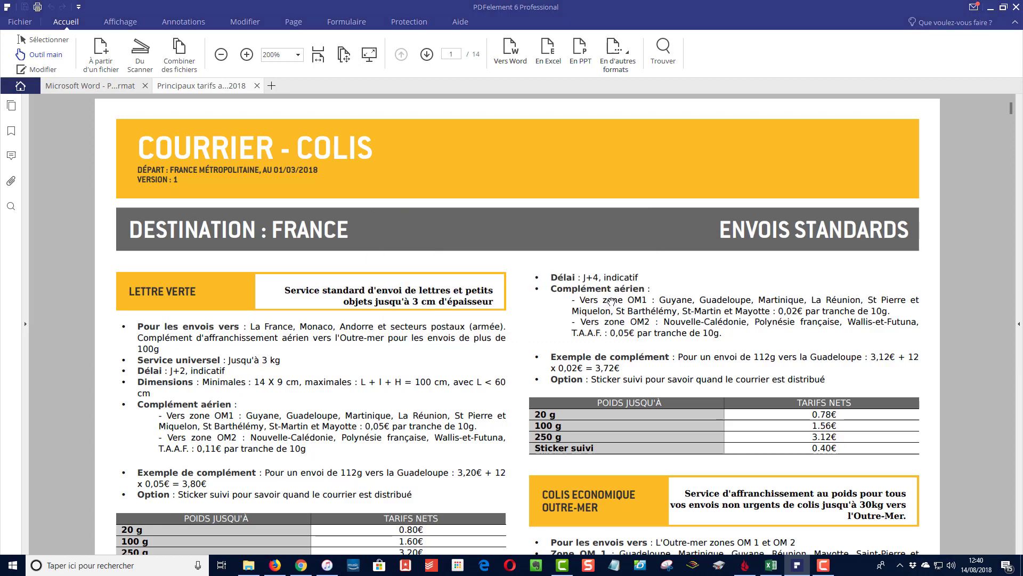
- Open the converted postal rates document in Word and examine the layout of its text and tables across the pages
left_click(250, 565)
left_click(295, 183)
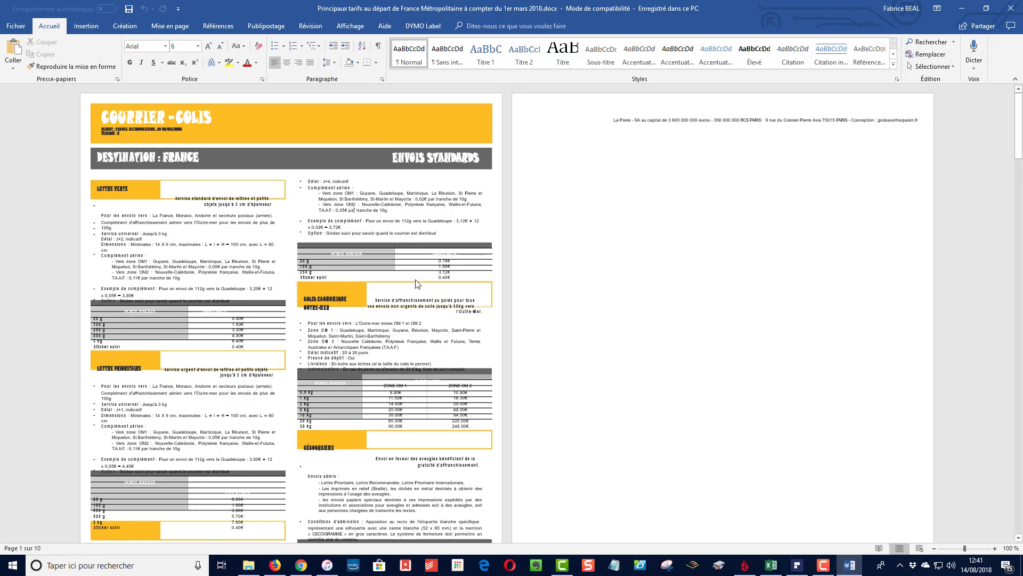
left_click_drag(1018, 122, 1014, 338)
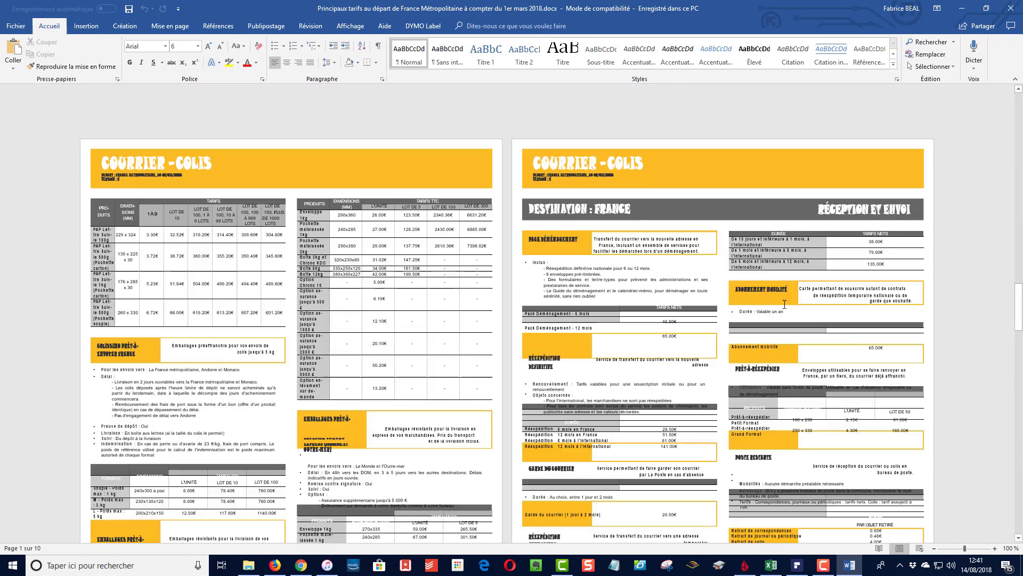
scroll(434, 261, "up", 6)
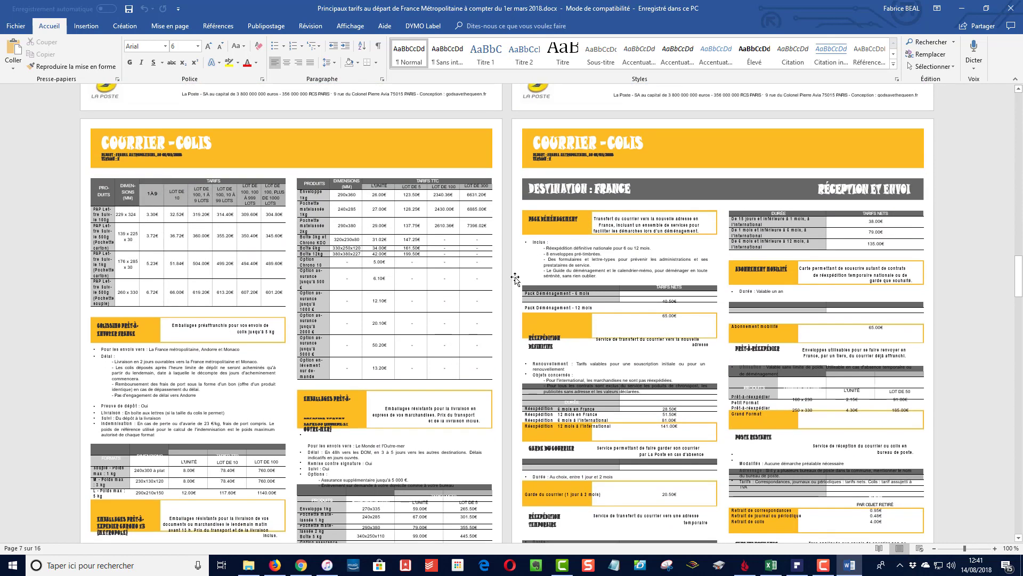
scroll(410, 269, "down", 8)
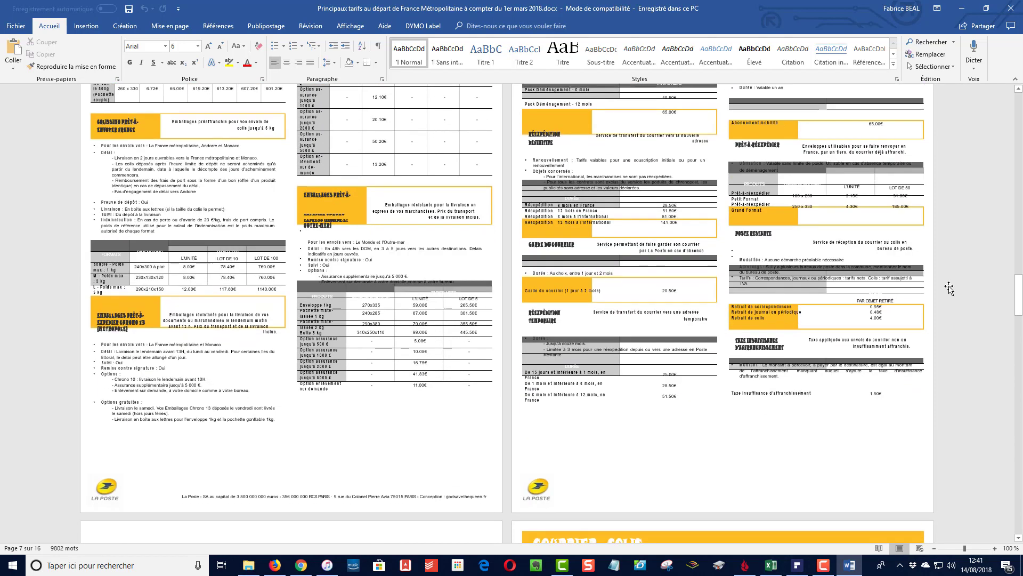
scroll(805, 346, "down", 20)
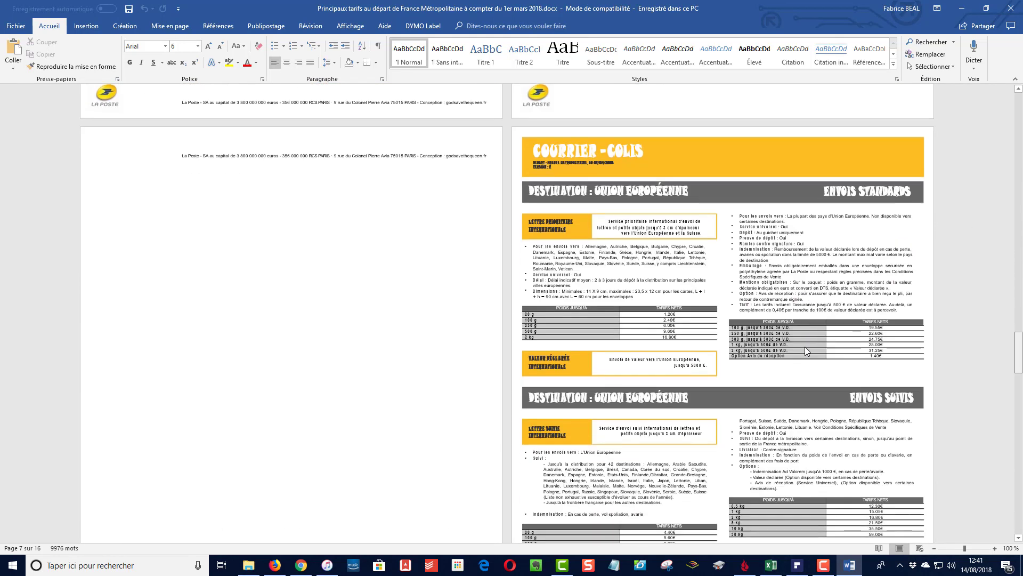
scroll(800, 358, "down", 3)
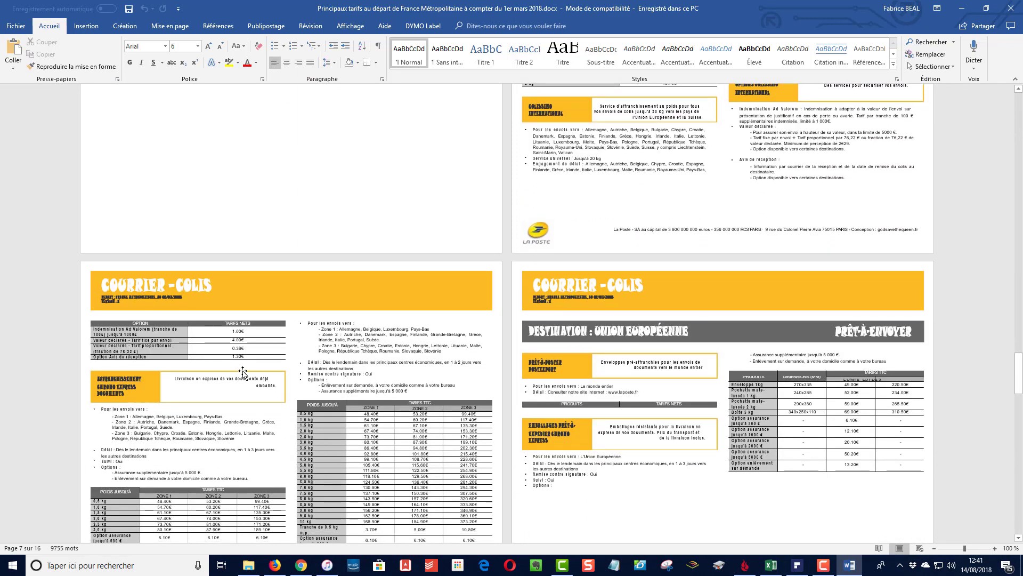
- Check the tables on the European Union pages of the converted Word document and return to its first page
scroll(243, 371, "down", 9)
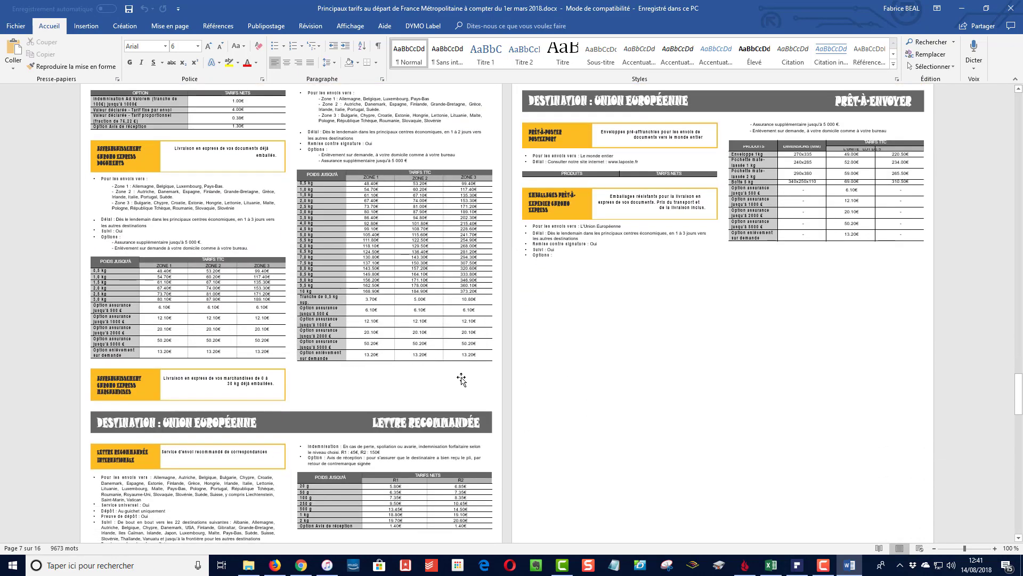
scroll(465, 380, "up", 12)
left_click_drag(1020, 365, 1020, 80)
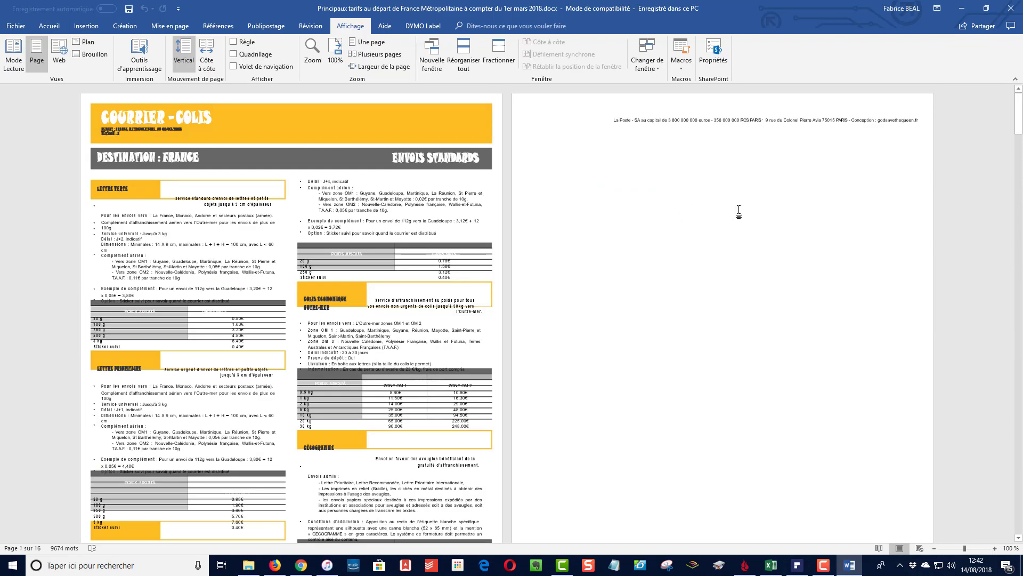
- Switch to PDFelement and add "Microsoft Word - Pub petit format.pdf" and the postal rates PDF from Téléchargements to a new file combination
left_click(797, 564)
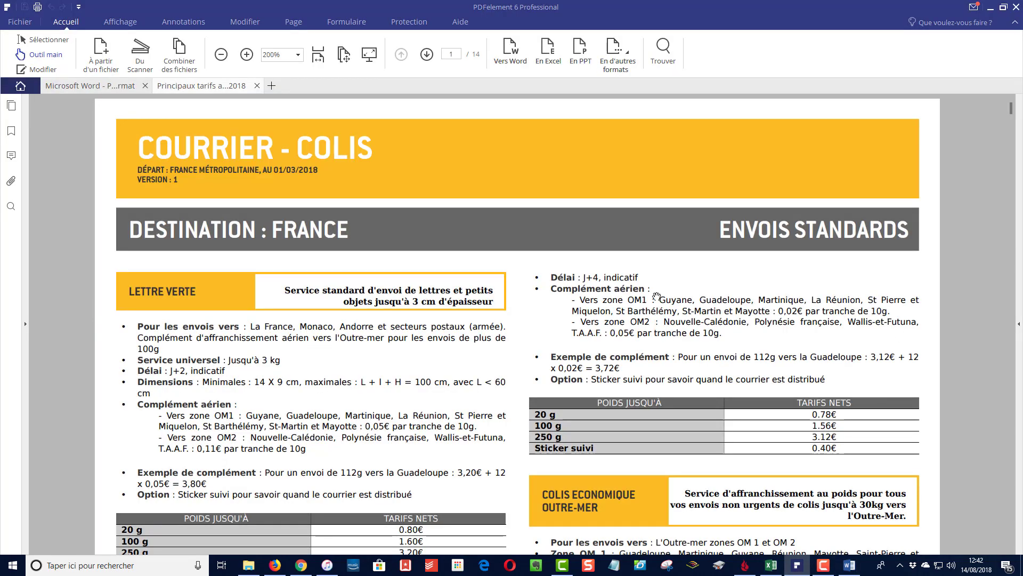
left_click(20, 86)
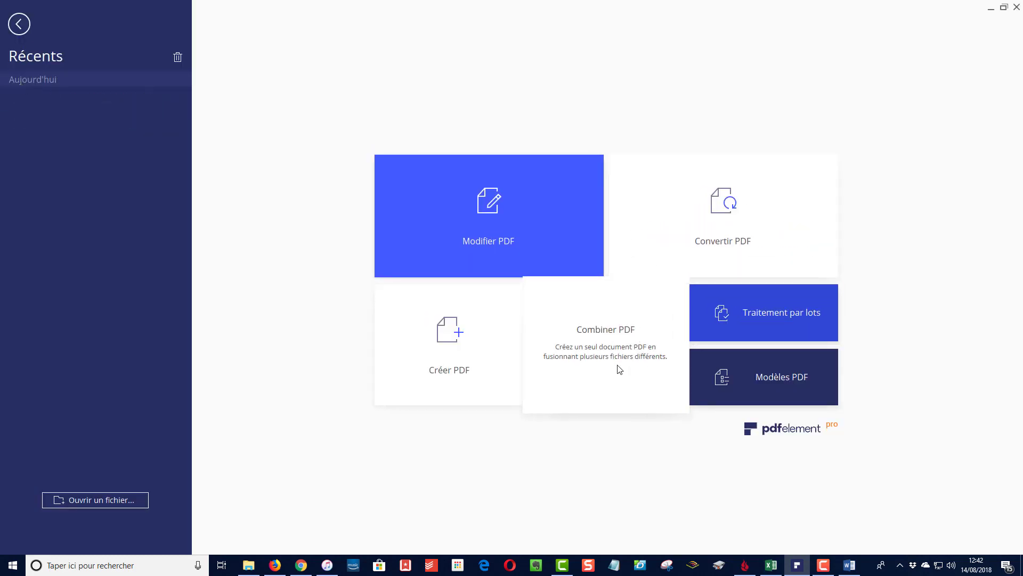
left_click(590, 335)
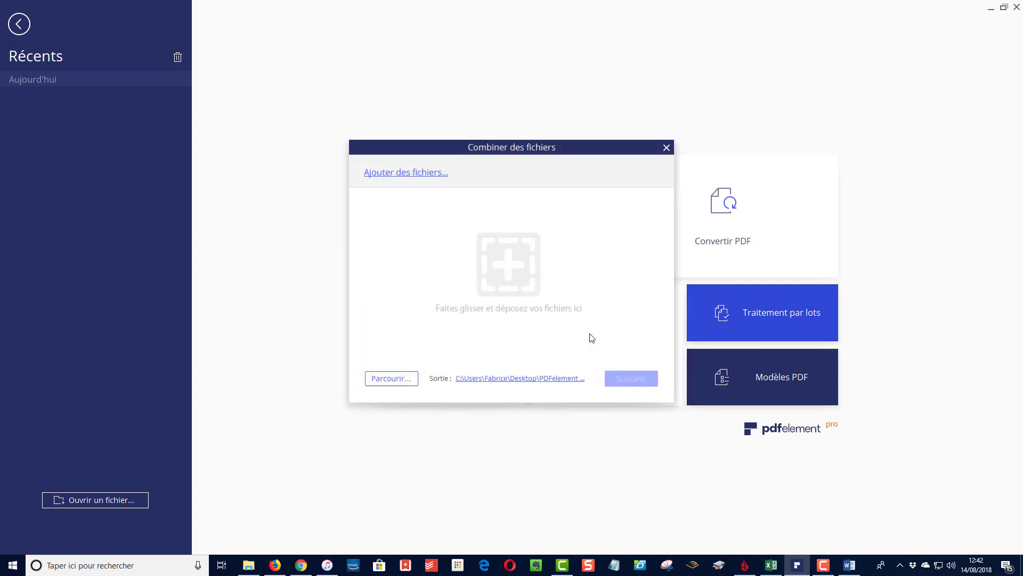
left_click(395, 173)
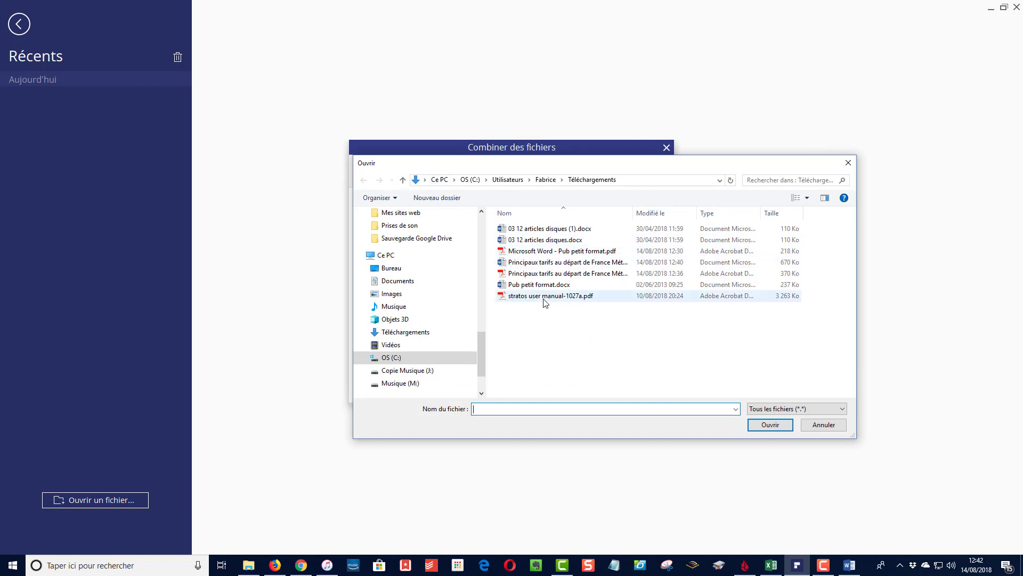
left_click(547, 253)
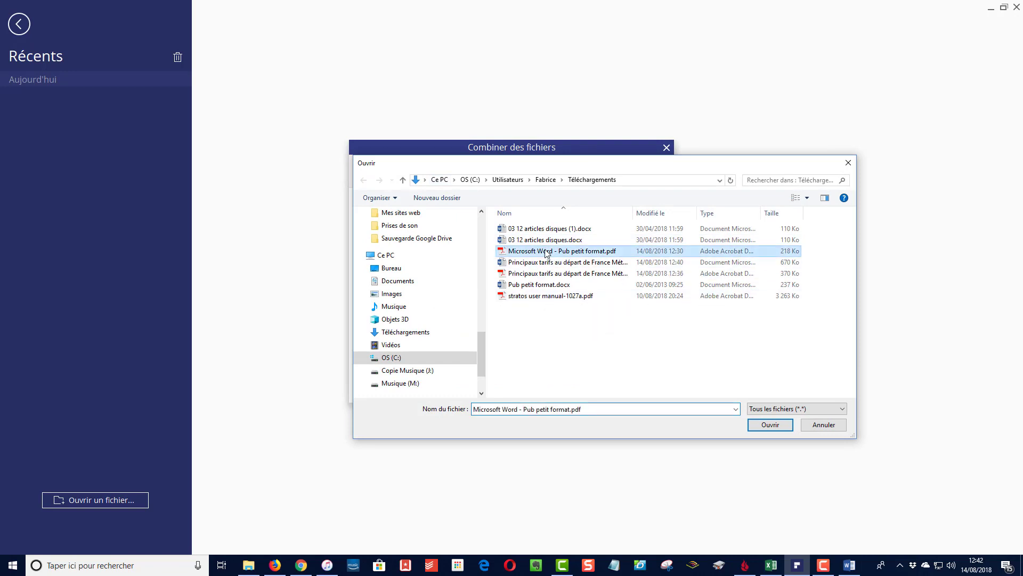
left_click(562, 277, "ctrl")
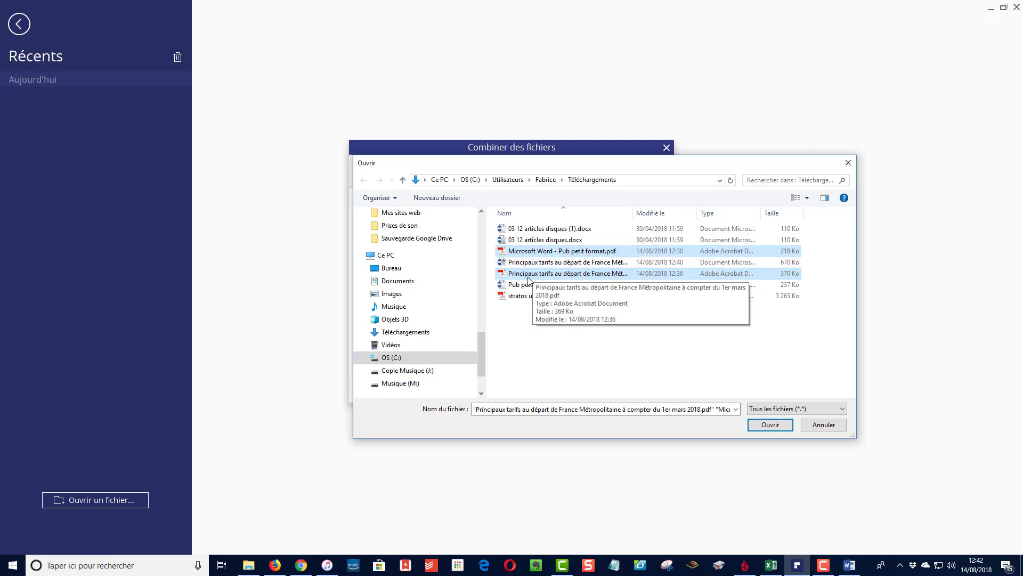
left_click(771, 425)
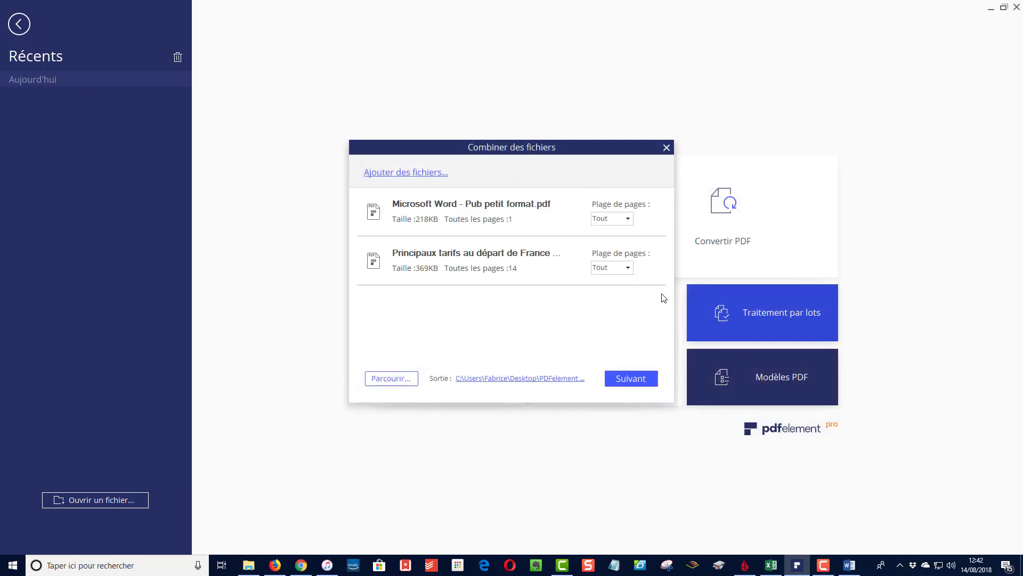
- Combine all pages of the flyer and postal rates PDFs into one document and look through the merged pages
left_click(632, 265)
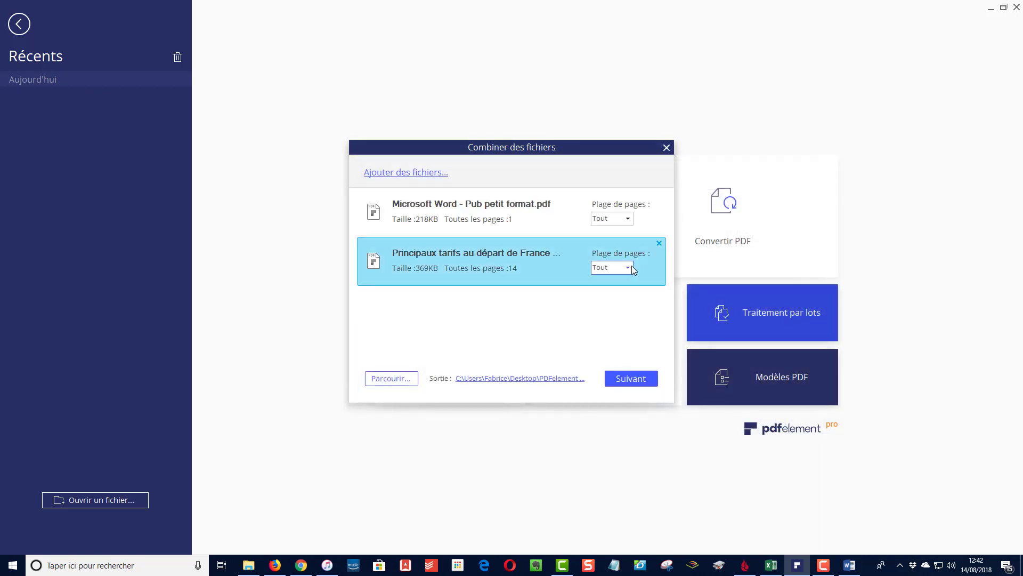
left_click(633, 381)
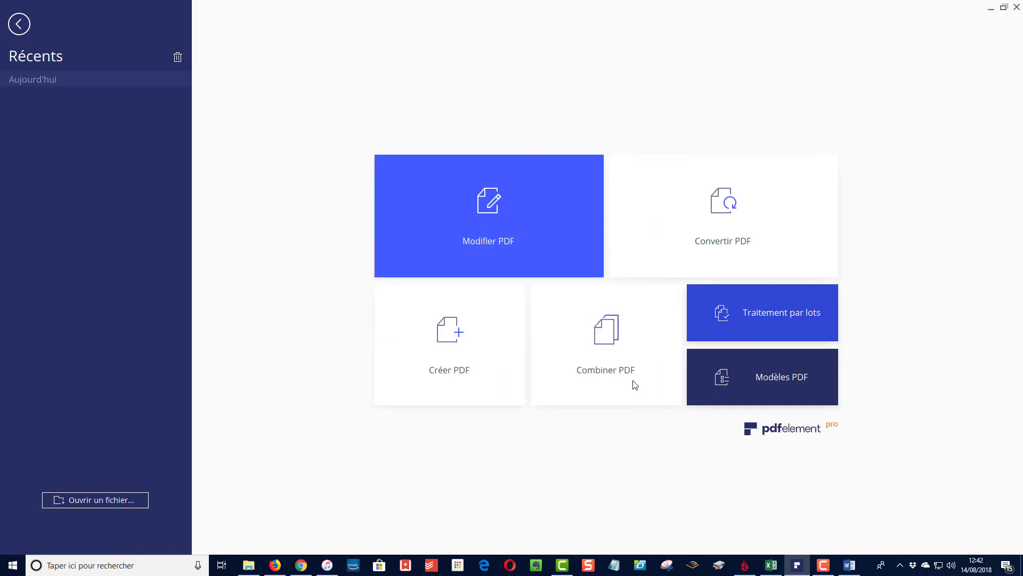
scroll(858, 315, "down", 3)
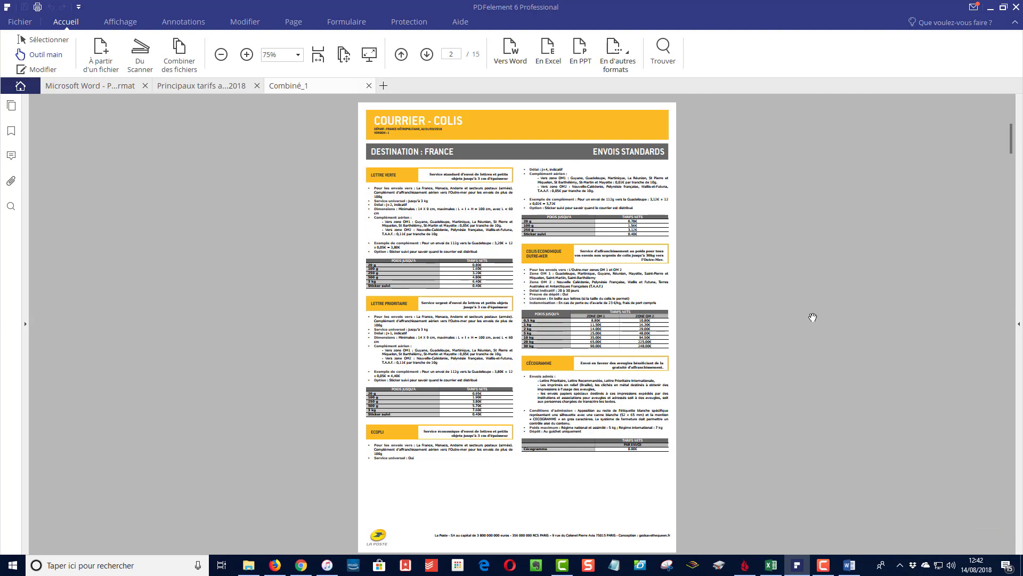
scroll(811, 320, "down", 5)
scroll(857, 284, "up", 10)
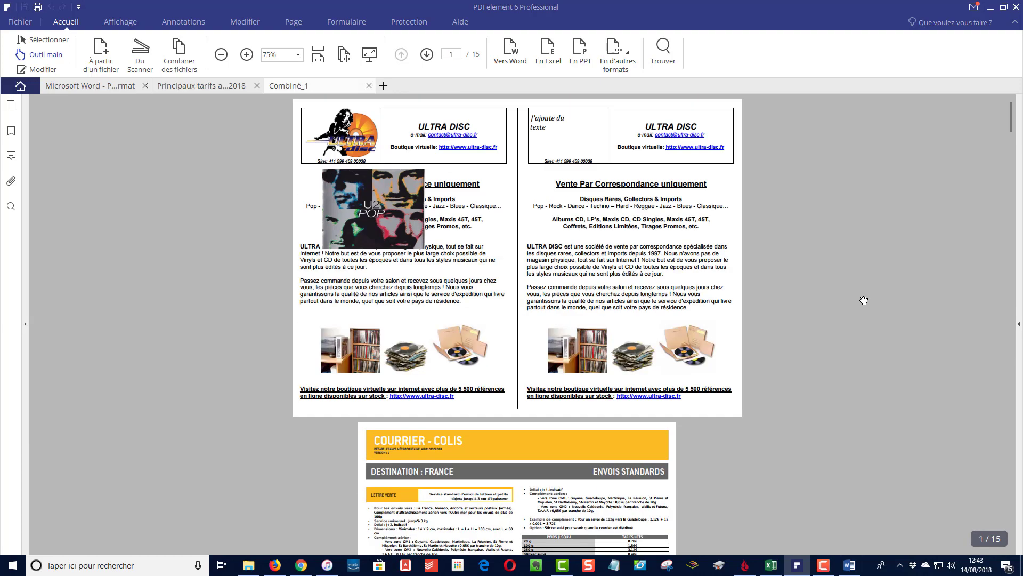
- Save a copy of the combined PDF as "Combiné_1-Copier.pdf" in the Téléchargements folder
left_click(16, 22)
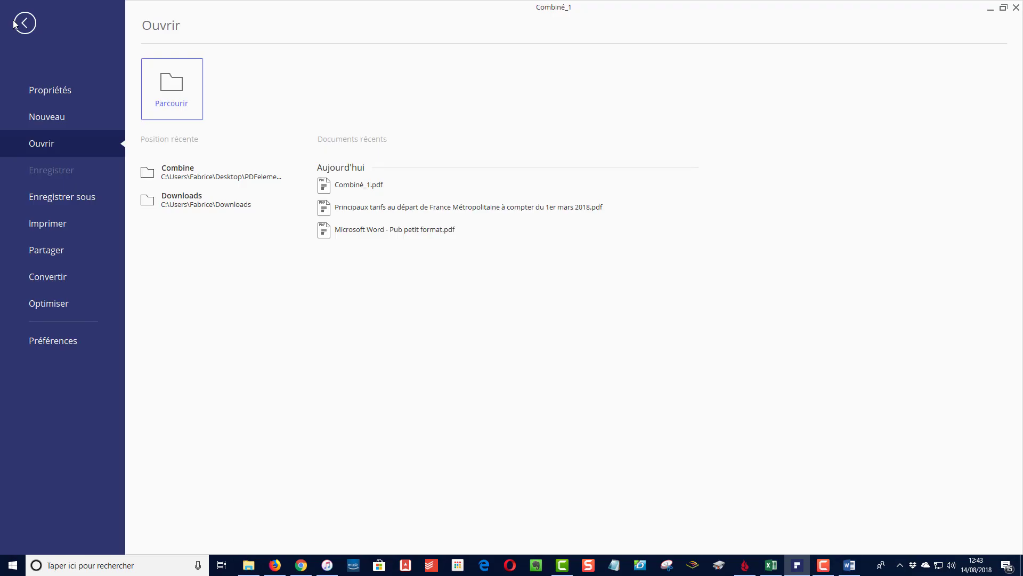
left_click(66, 200)
left_click(322, 85)
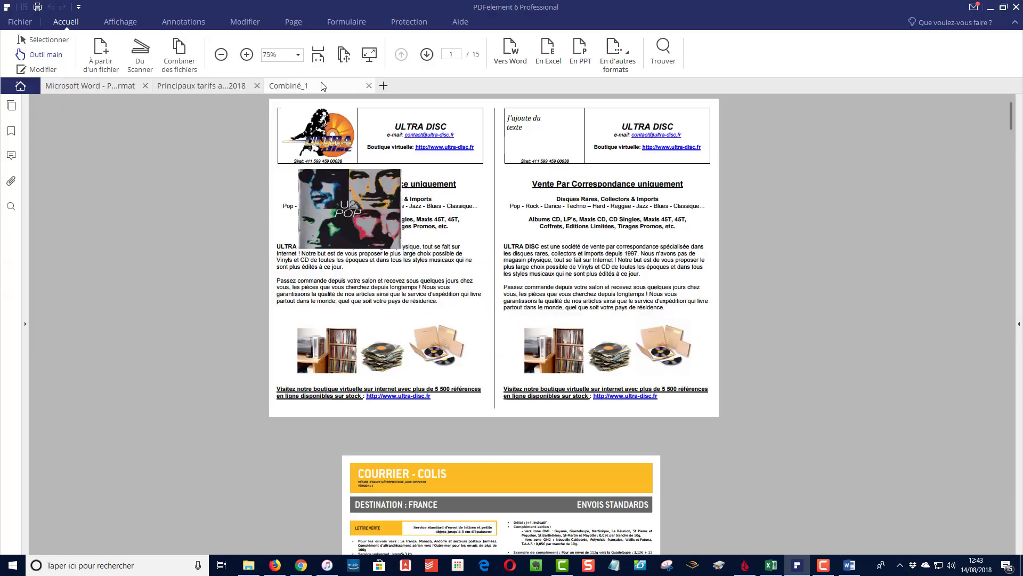
left_click(639, 362)
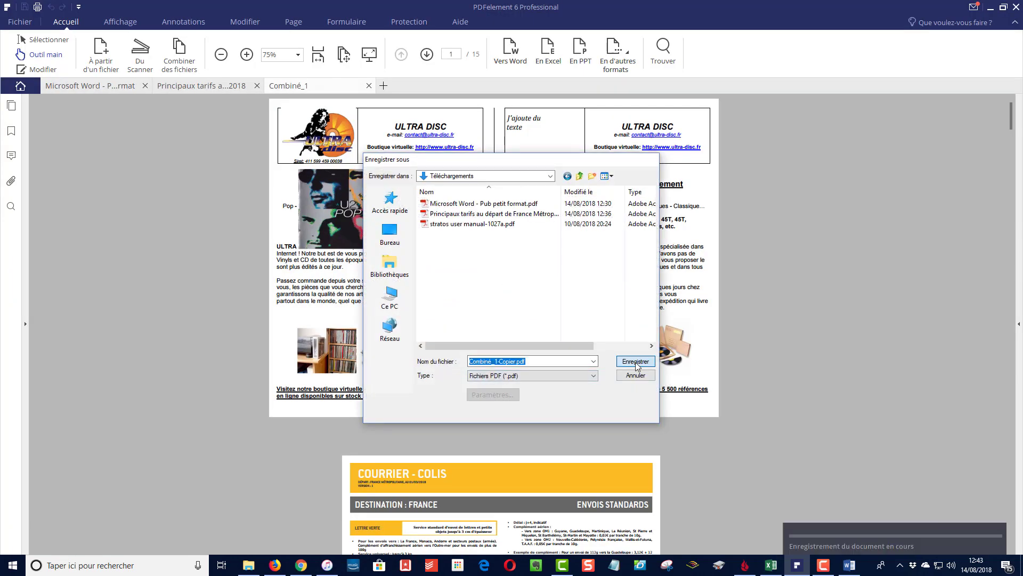
- Open "Combiné_1-Copier.pdf" from the Téléchargements folder in Adobe Acrobat Reader
left_click(244, 569)
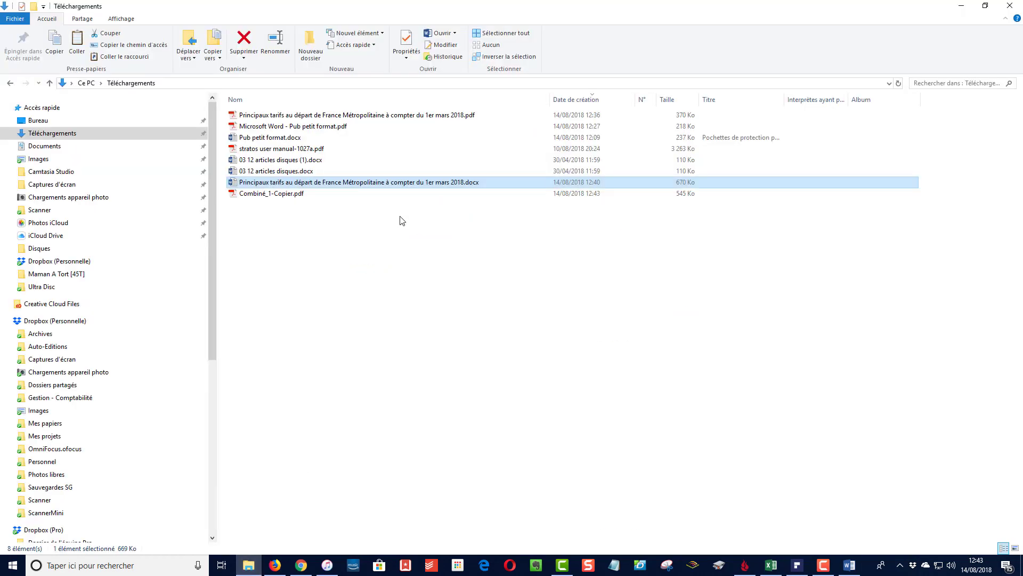
left_click(292, 195)
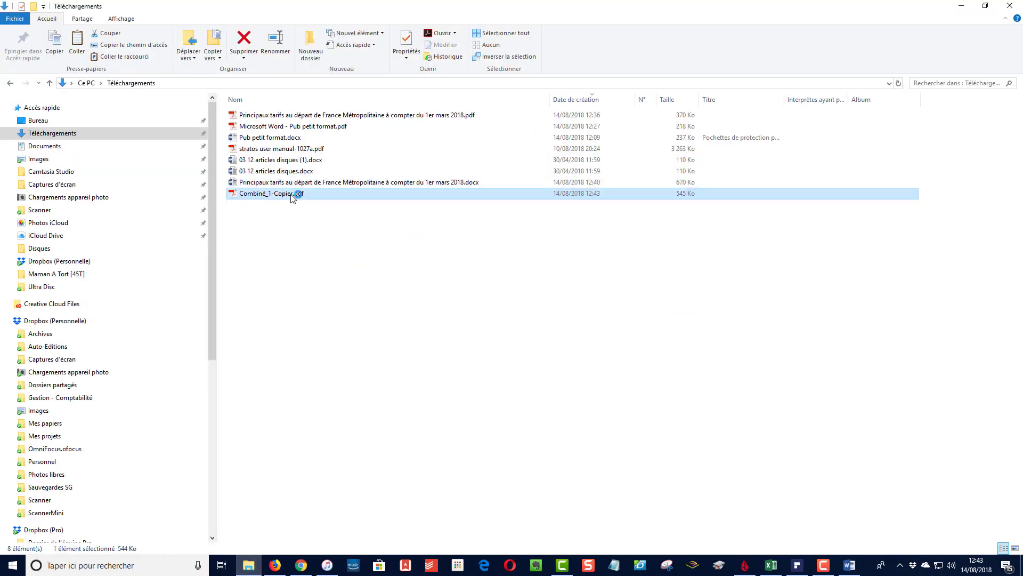
double_click(292, 195)
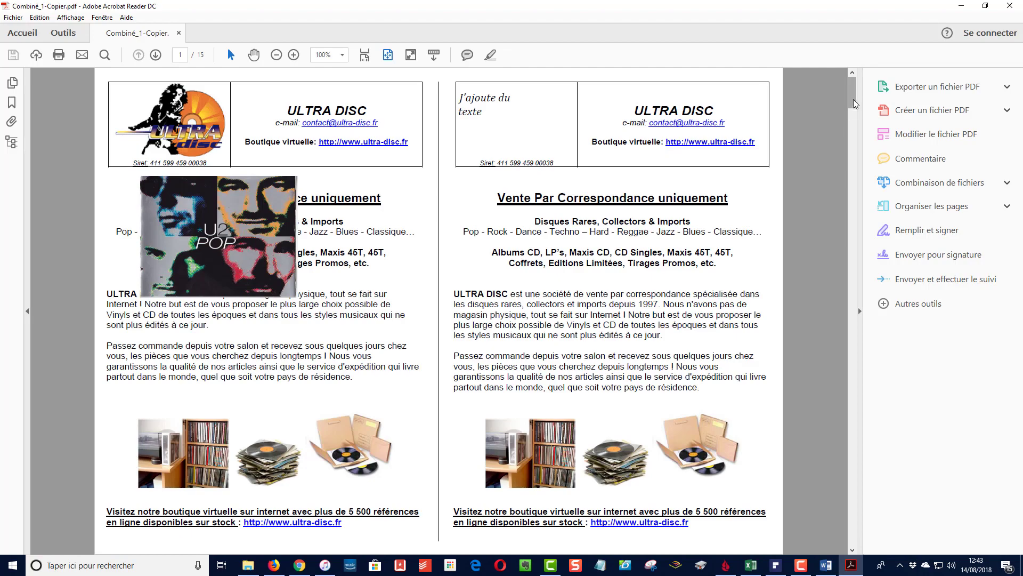
- Look through the combined PDF from the flyer page to the last postal rates pages
left_click_drag(855, 105, 855, 129)
scroll(718, 247, "down", 2)
scroll(717, 247, "up", 2)
scroll(717, 248, "down", 2)
scroll(717, 247, "up", 2)
scroll(717, 248, "down", 2)
scroll(720, 250, "up", 2)
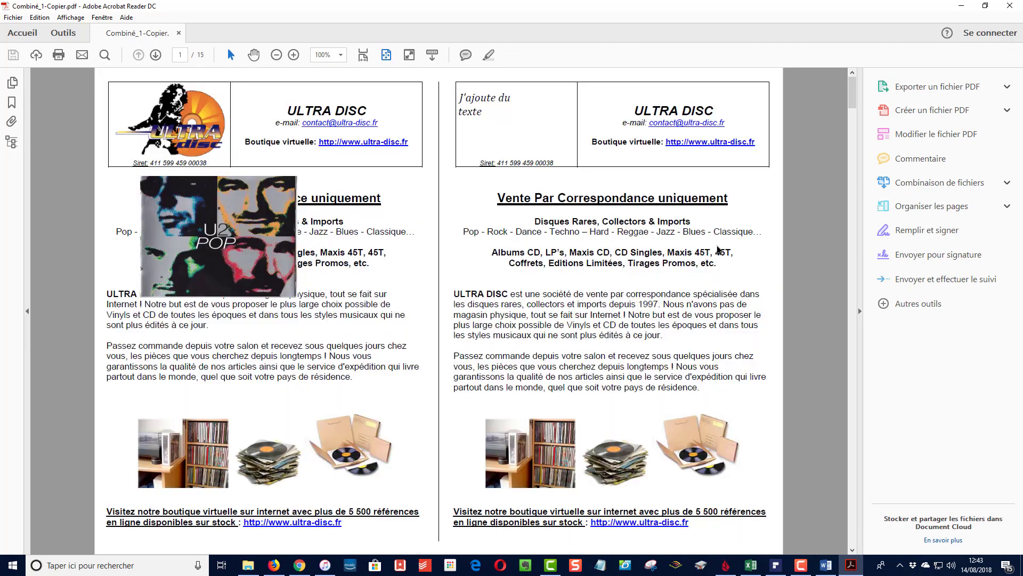
scroll(718, 248, "down", 6)
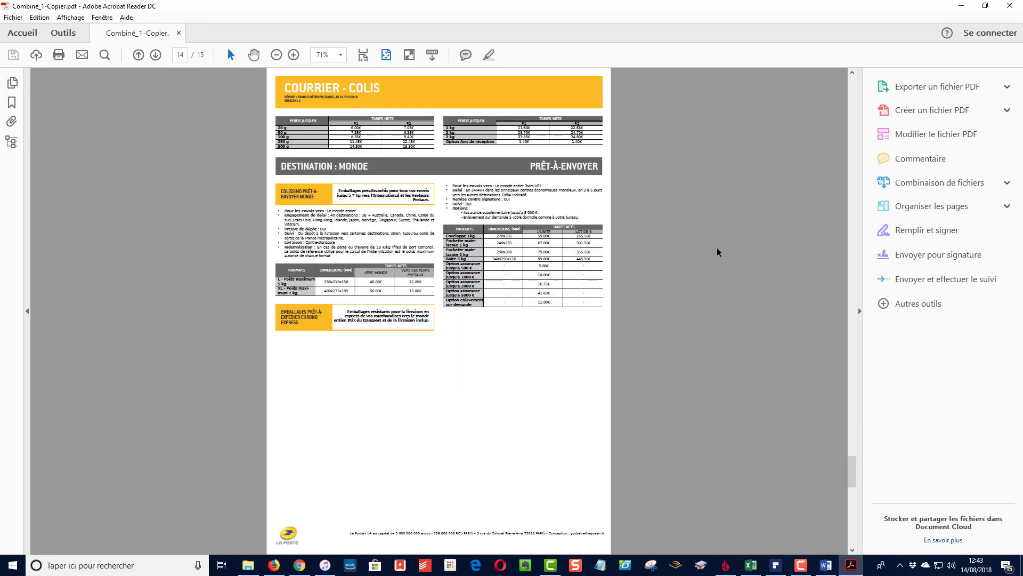
scroll(717, 252, "down", 2)
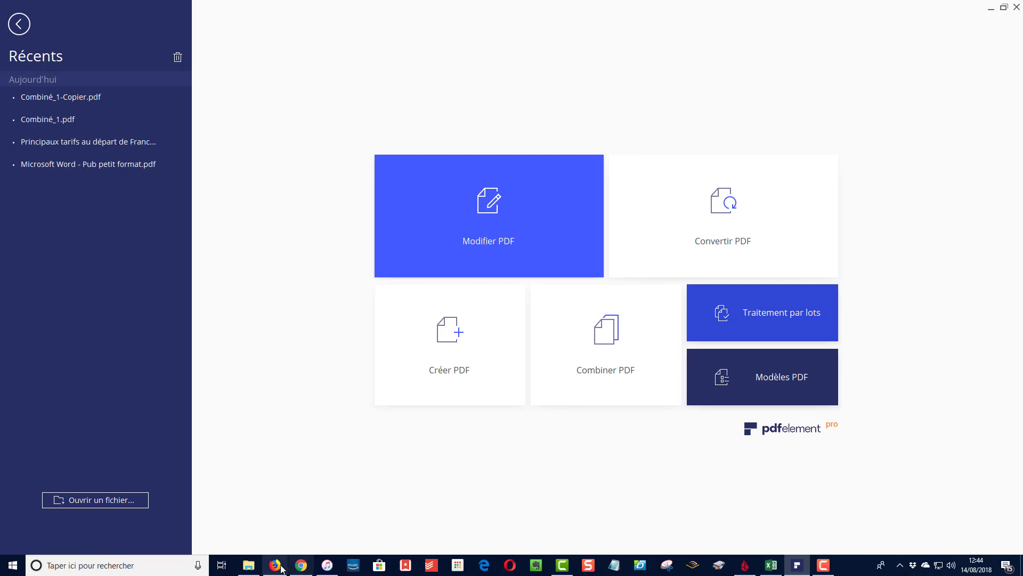
mouse_move(280, 567)
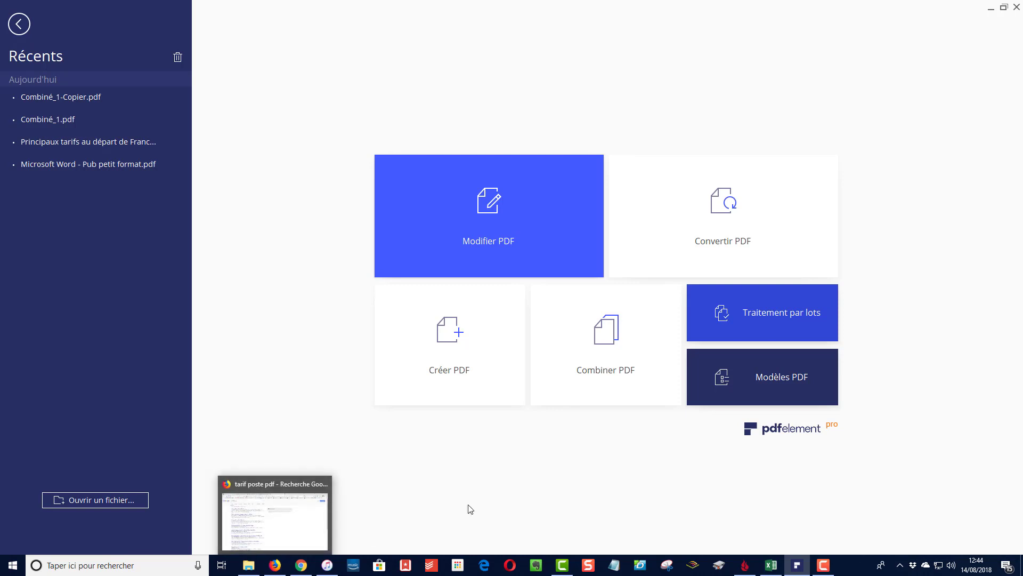